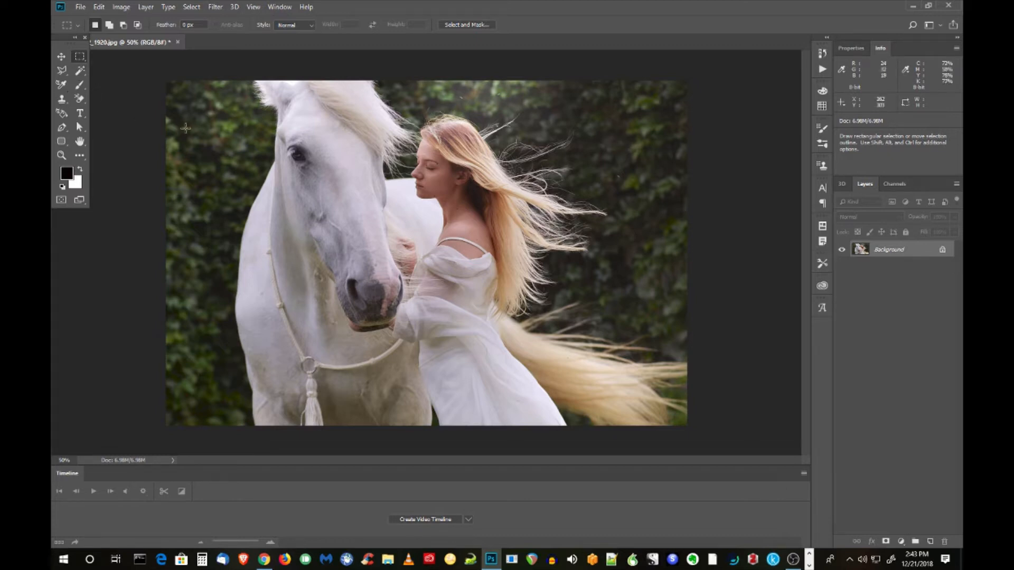
pyautogui.click(80, 70)
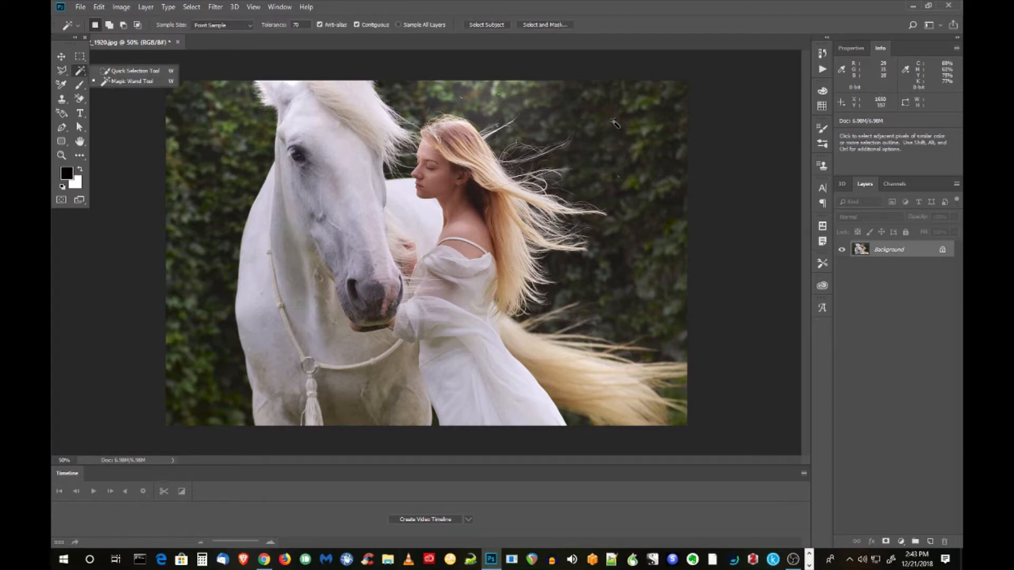
pyautogui.click(615, 125)
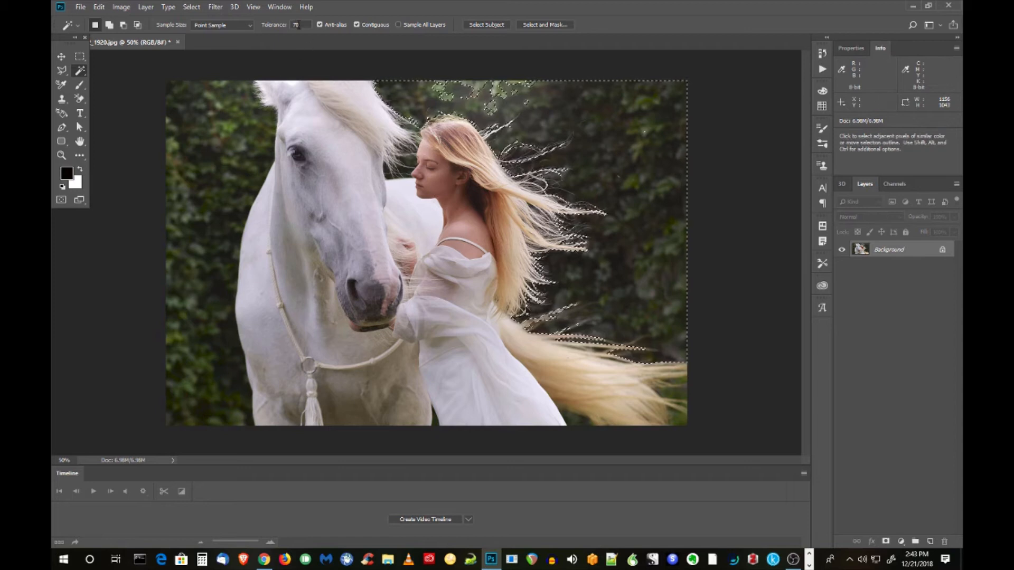
pyautogui.click(80, 56)
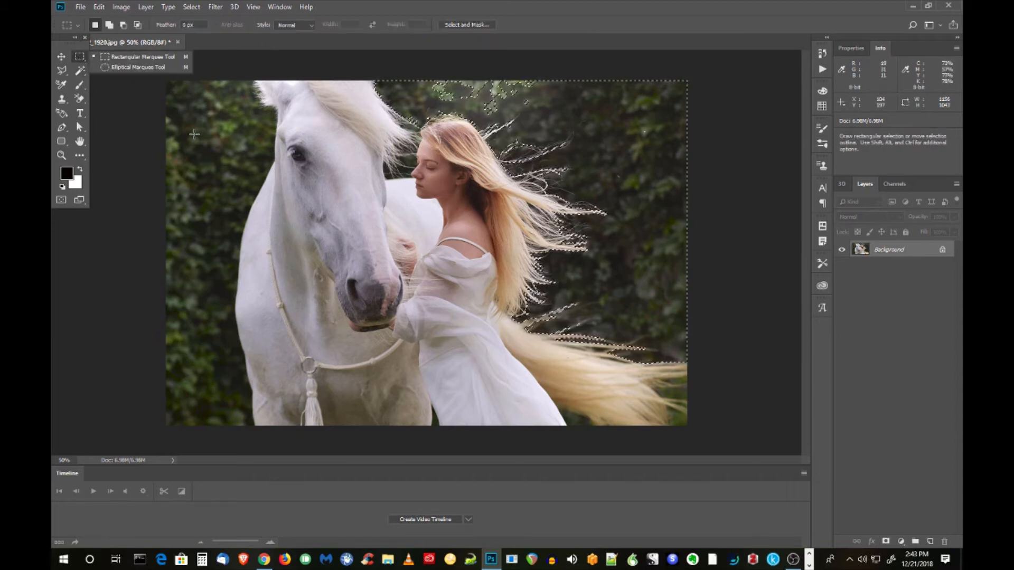
pyautogui.click(217, 113)
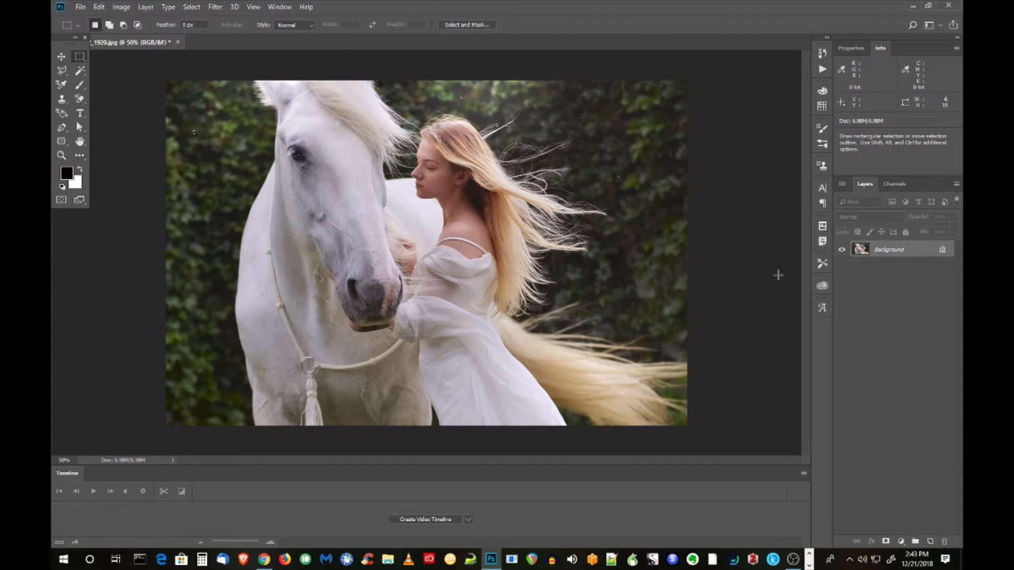
# - Duplicate the Background layer as Background copy in the same document
pyautogui.rightClick(888, 254)
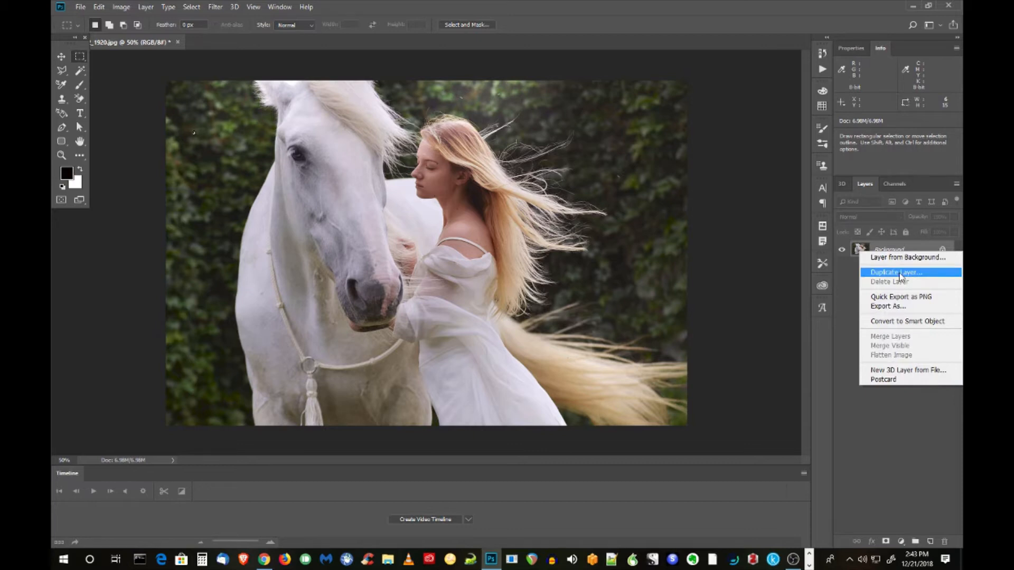
pyautogui.click(901, 273)
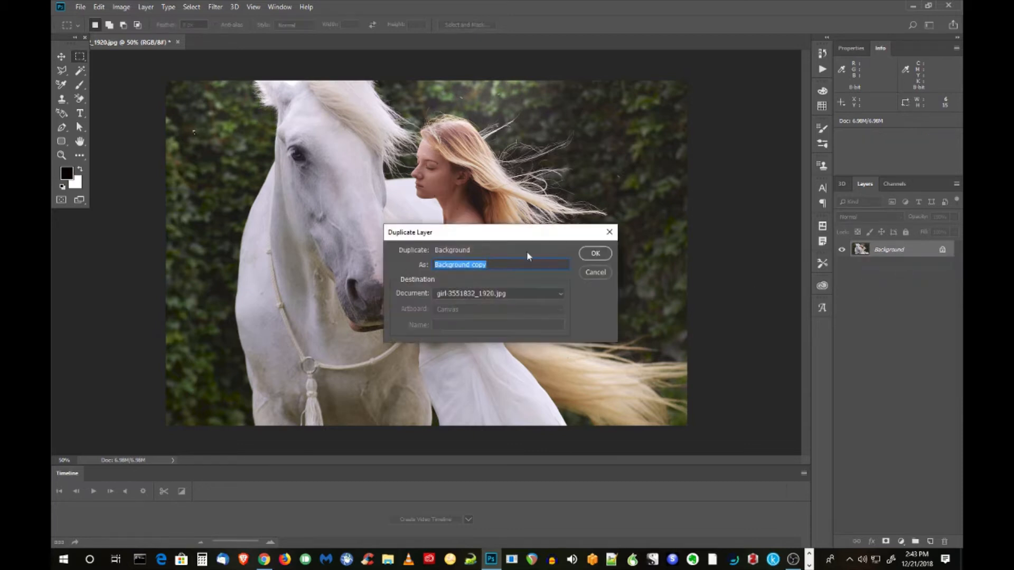
pyautogui.click(594, 254)
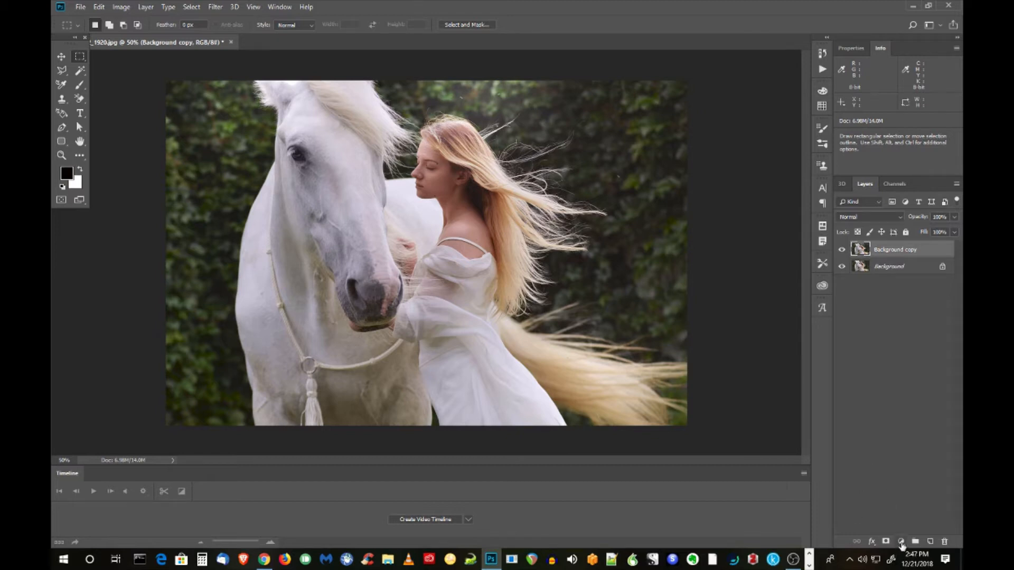
# - Add a solid black (000000) fill layer and place it between Background copy and Background
pyautogui.click(901, 543)
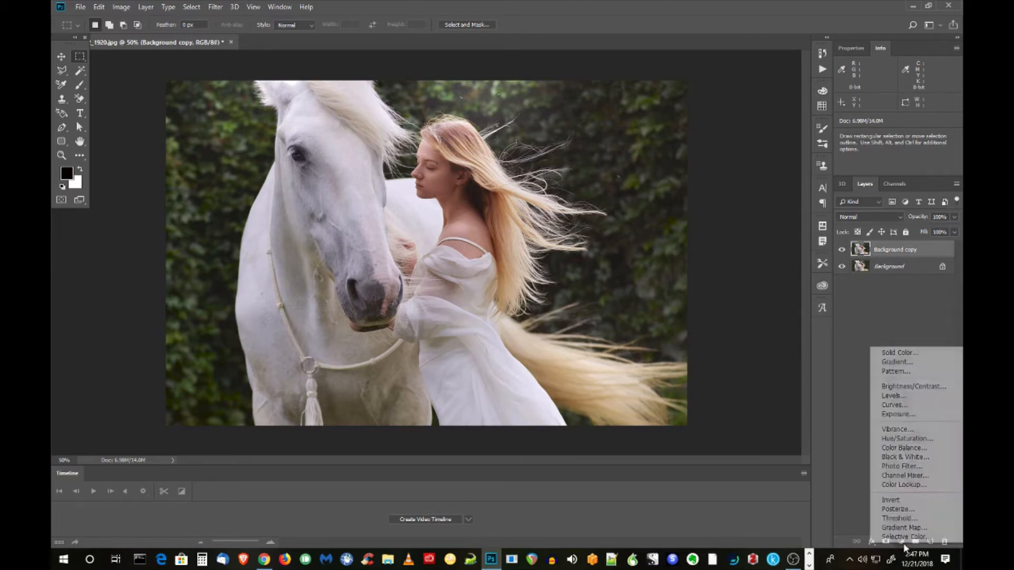
pyautogui.click(914, 354)
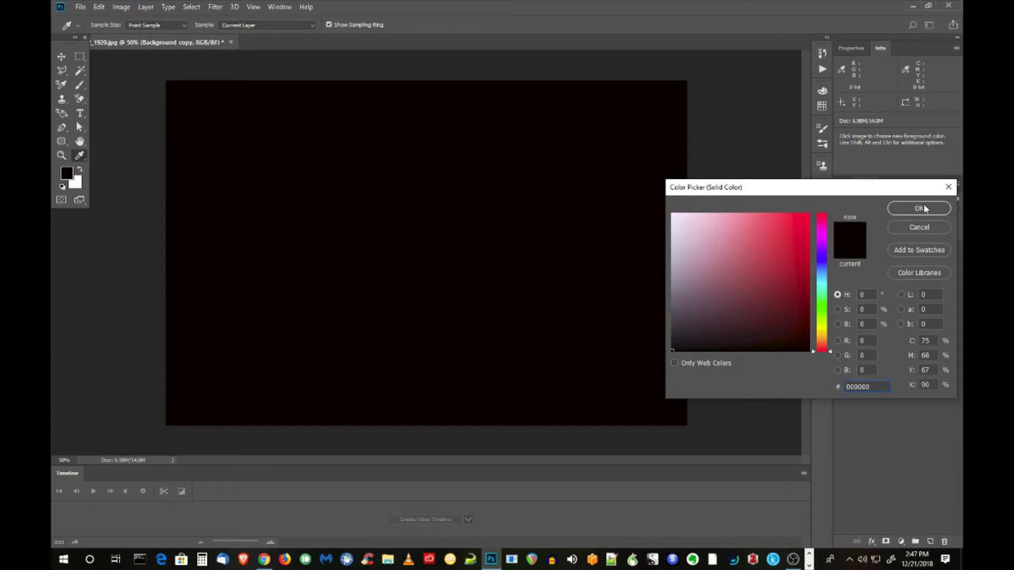
pyautogui.click(920, 209)
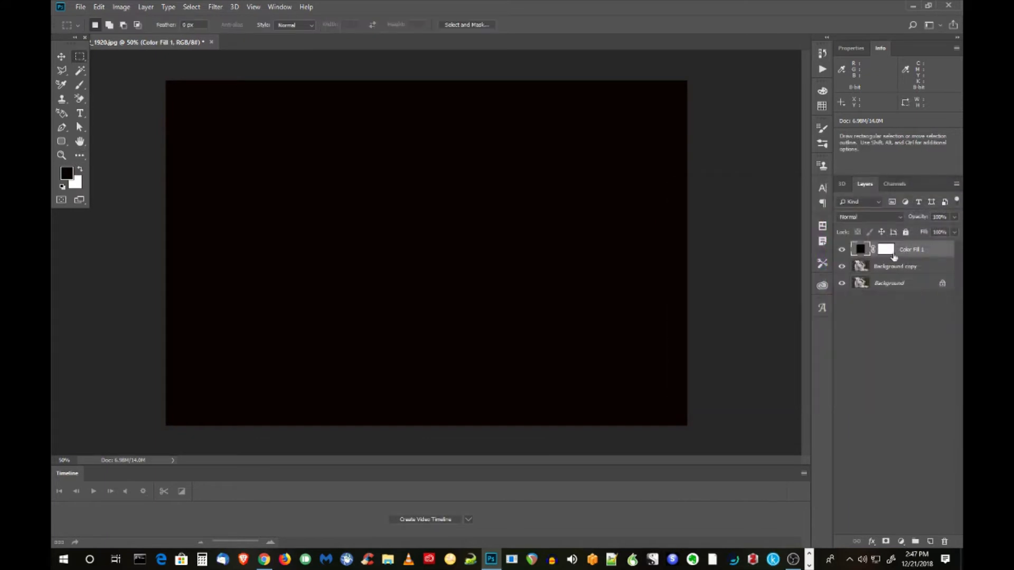
pyautogui.moveTo(912, 251); pyautogui.dragTo(911, 271)
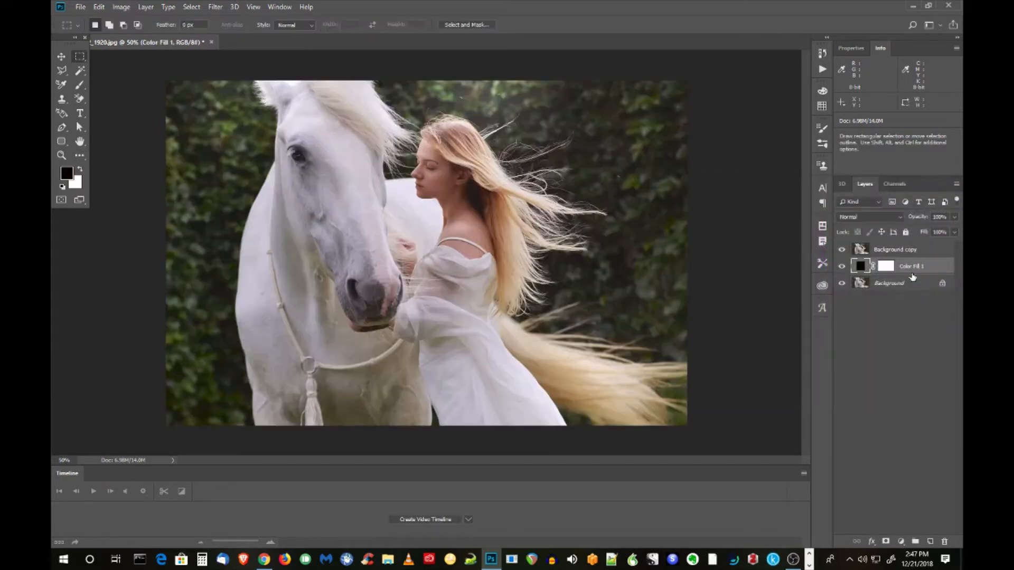
# - Activate the Background copy layer and ready the Background Eraser with Once sampling and Discontiguous limits
pyautogui.click(888, 251)
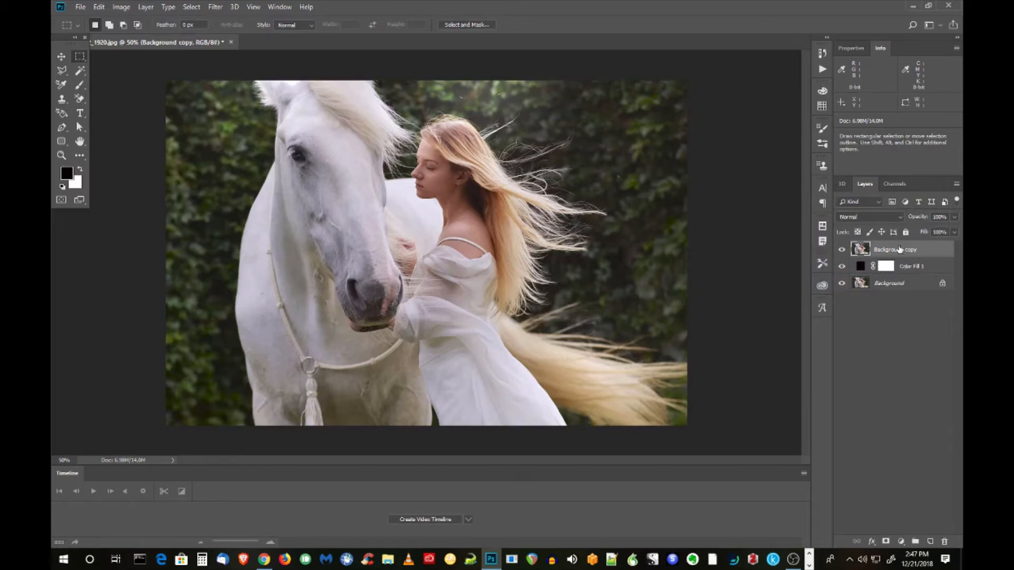
pyautogui.click(80, 101)
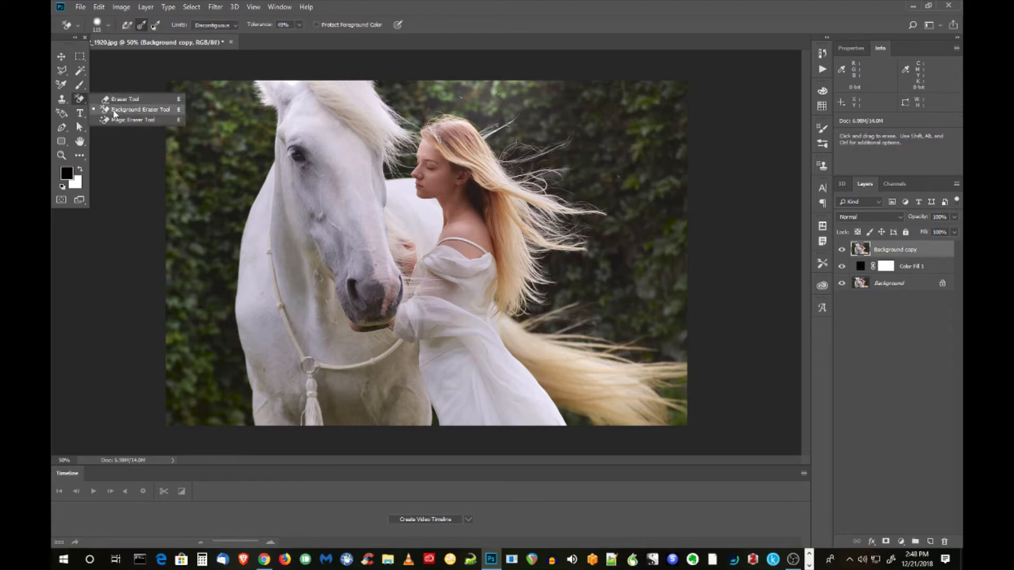
pyautogui.click(112, 109)
pyautogui.click(78, 101)
pyautogui.click(154, 110)
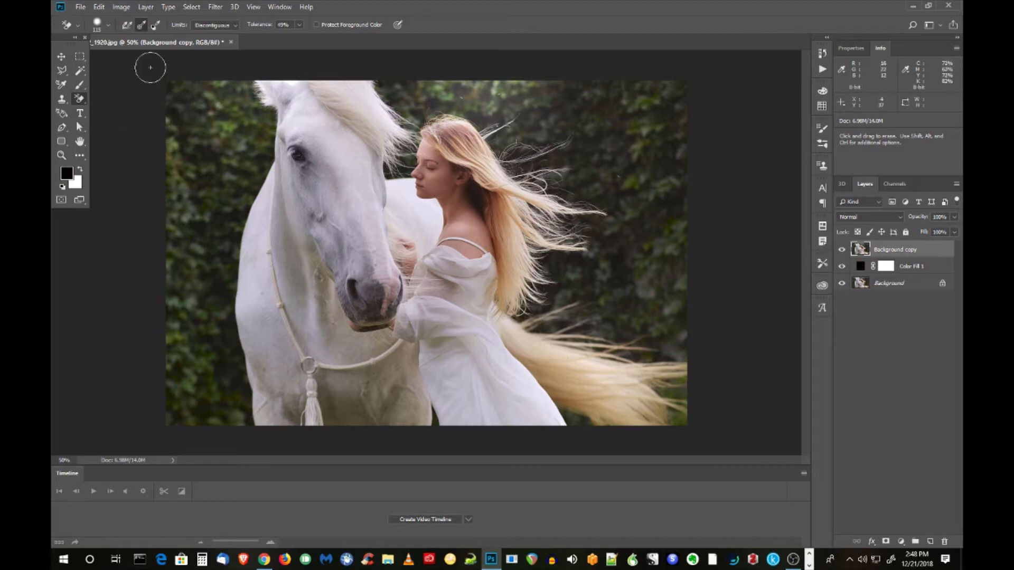
pyautogui.click(108, 25)
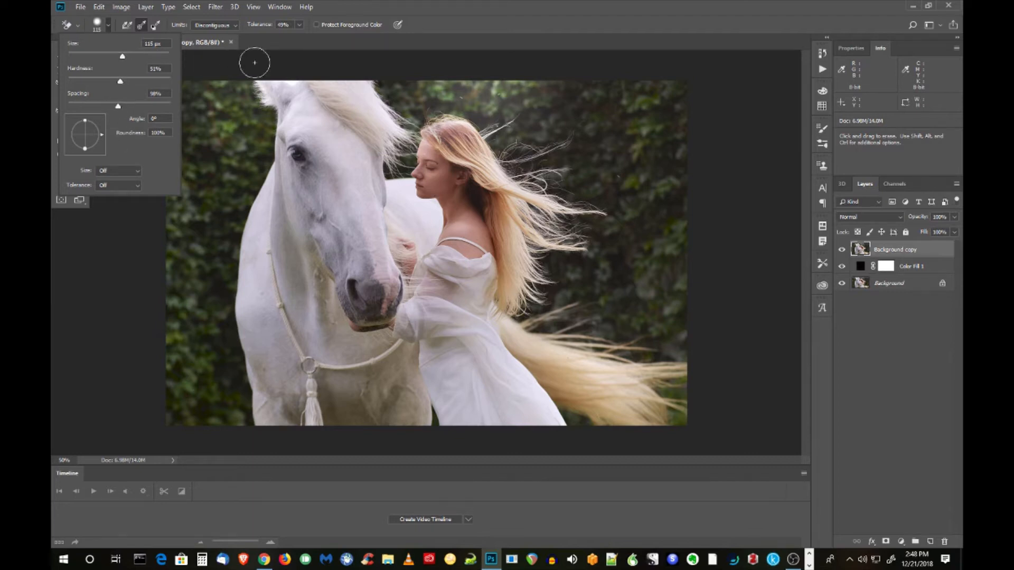
pyautogui.click(292, 64)
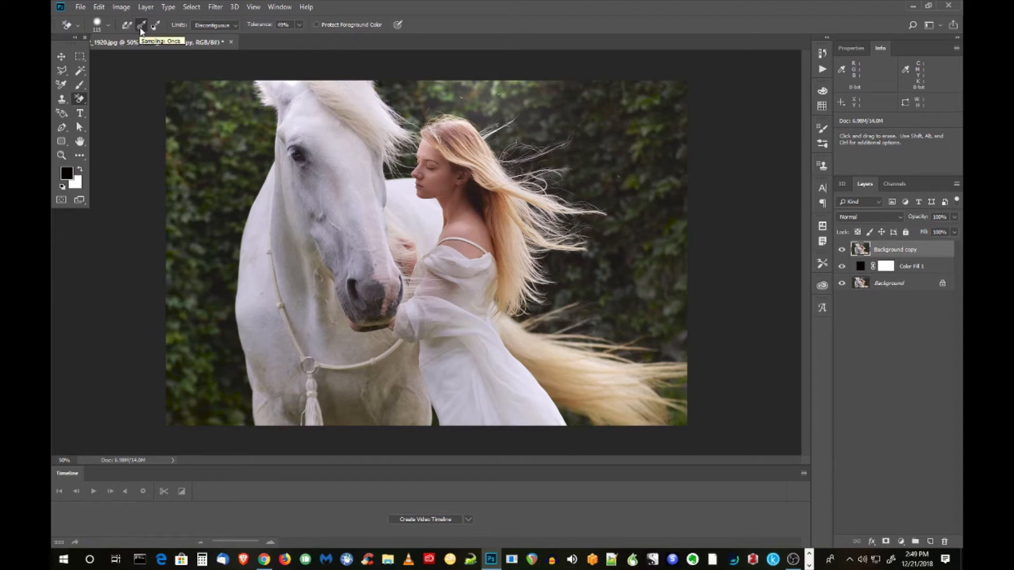
pyautogui.click(144, 24)
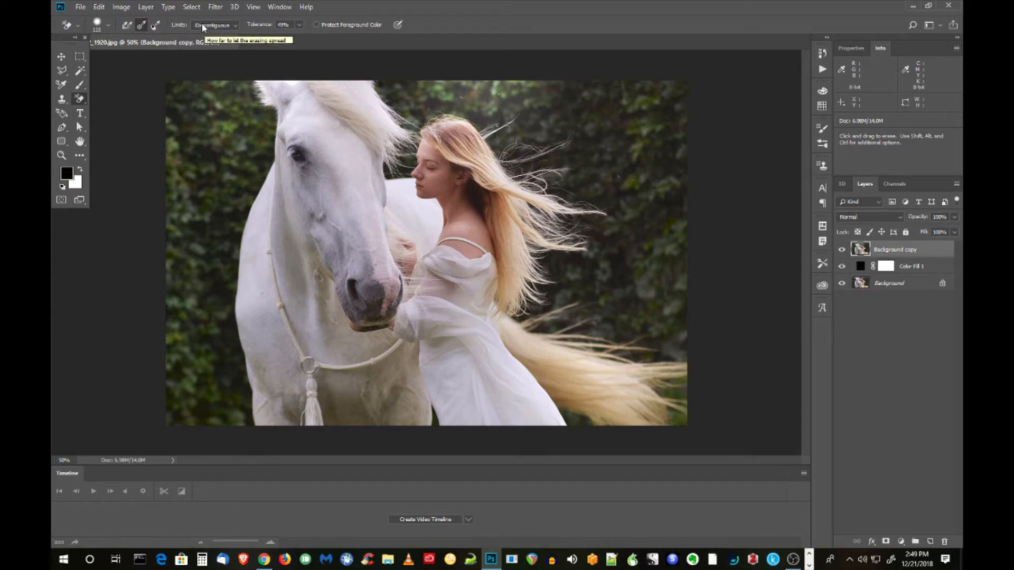
pyautogui.click(237, 25)
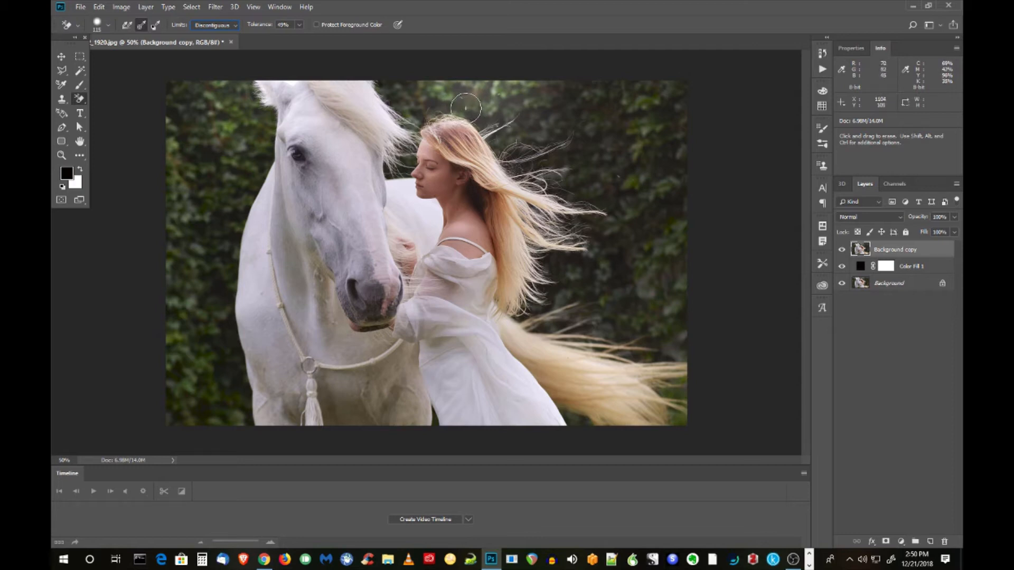
pyautogui.click(466, 108)
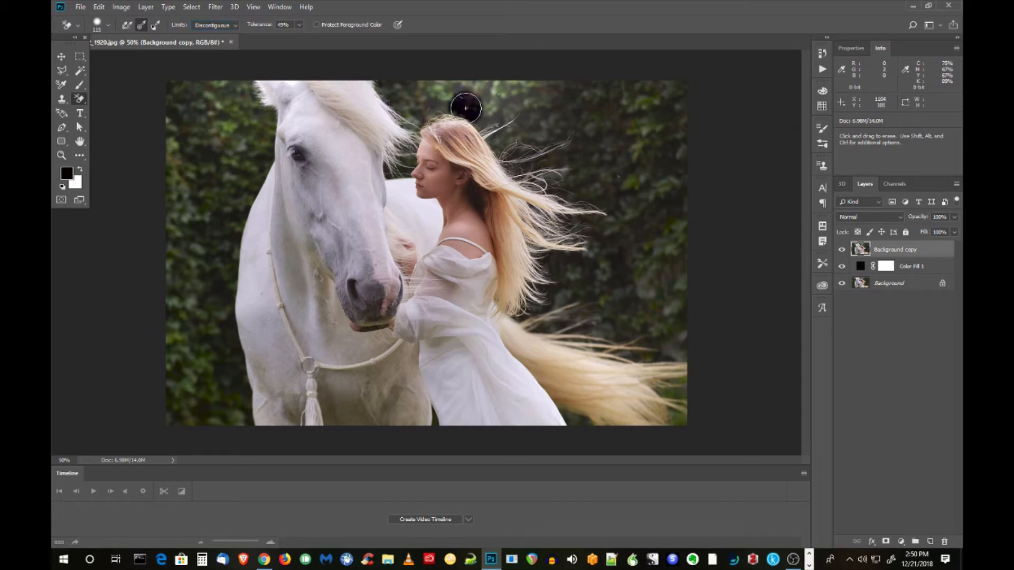
pyautogui.moveTo(465, 108)
pyautogui.mouseDown()
pyautogui.moveTo(523, 166)
pyautogui.moveTo(583, 185)
pyautogui.moveTo(611, 181)
pyautogui.moveTo(528, 127)
pyautogui.moveTo(566, 162)
pyautogui.moveTo(584, 161)
pyautogui.mouseUp()
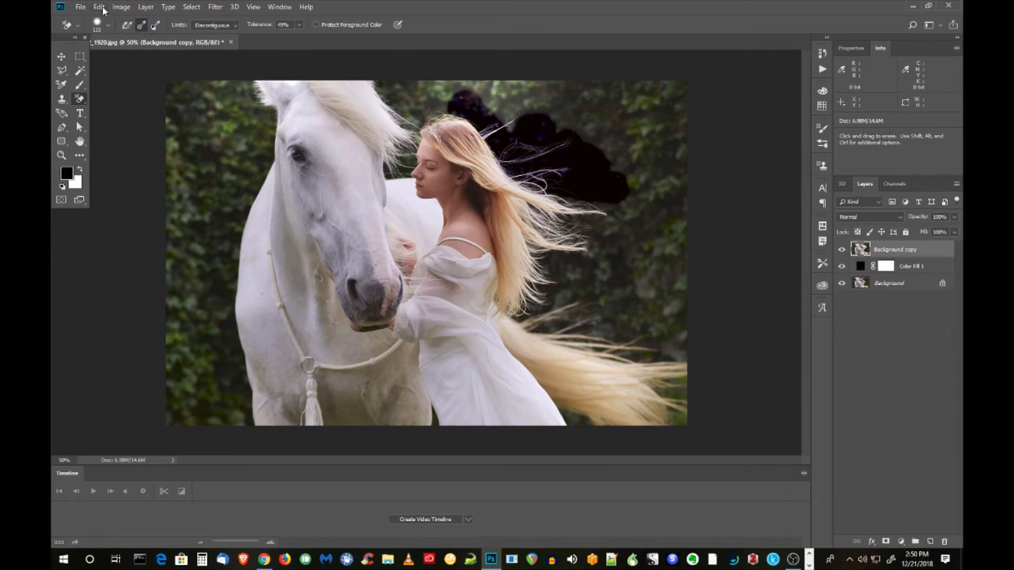
pyautogui.click(100, 7)
pyautogui.click(112, 20)
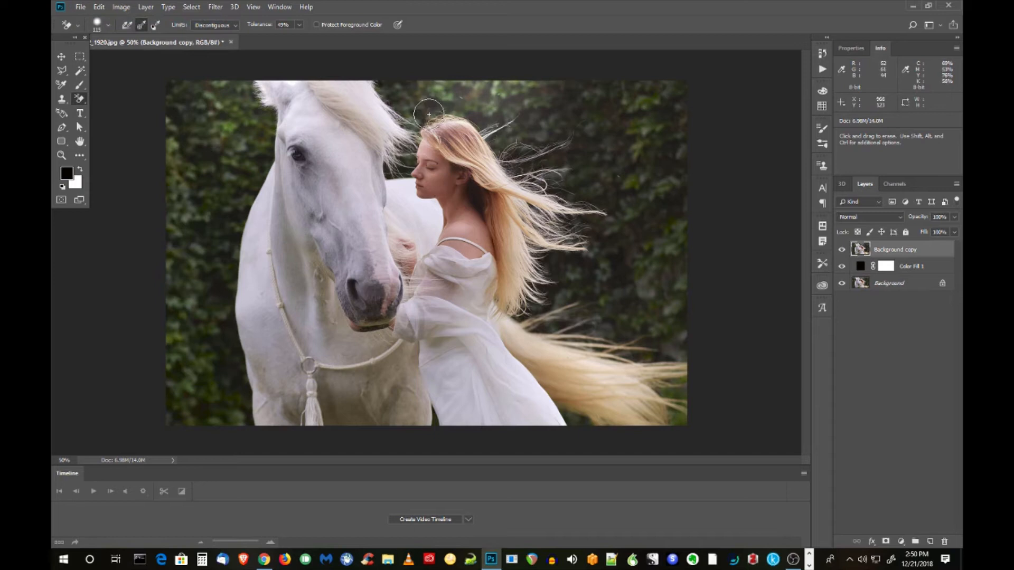
# - Erase the foliage above the woman's head and around her upper flying hair strands, lowering the eraser tolerance to 36%
pyautogui.moveTo(428, 115)
pyautogui.mouseDown()
pyautogui.moveTo(447, 108)
pyautogui.moveTo(482, 124)
pyautogui.moveTo(517, 111)
pyautogui.moveTo(518, 125)
pyautogui.moveTo(495, 146)
pyautogui.moveTo(517, 168)
pyautogui.moveTo(534, 167)
pyautogui.moveTo(529, 176)
pyautogui.moveTo(577, 182)
pyautogui.moveTo(533, 174)
pyautogui.moveTo(580, 168)
pyautogui.moveTo(547, 169)
pyautogui.moveTo(584, 148)
pyautogui.mouseUp()
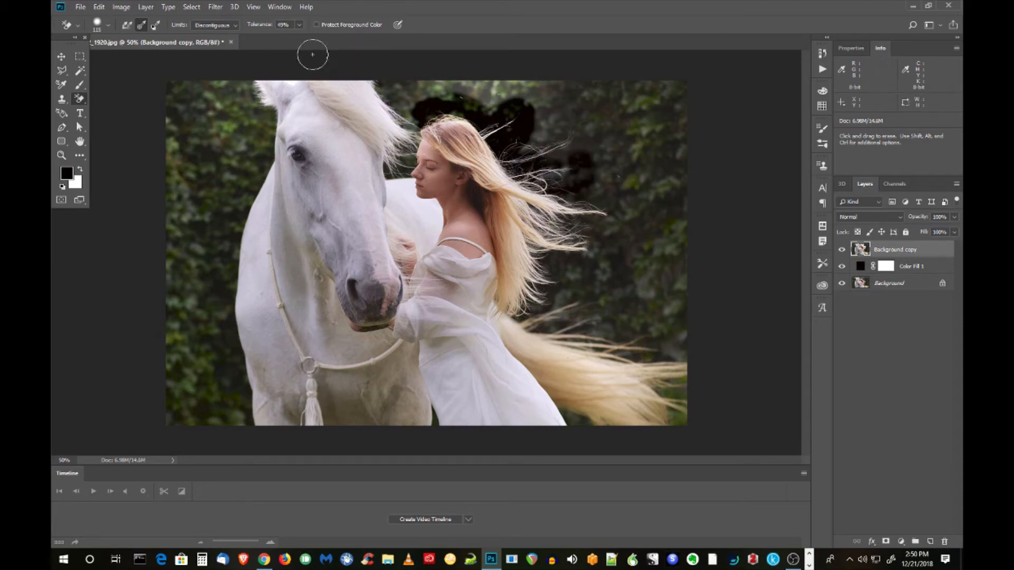
pyautogui.click(299, 25)
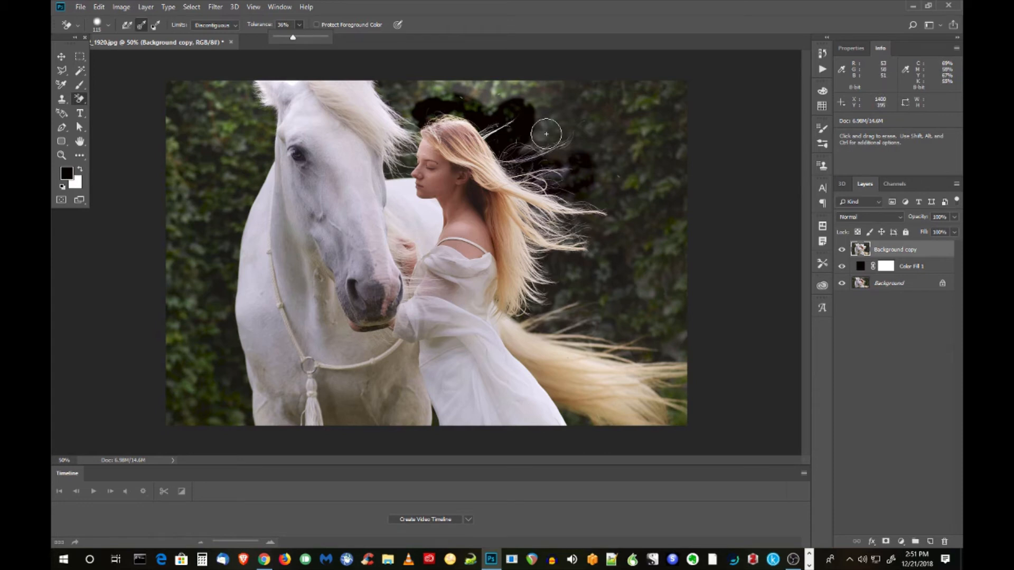
pyautogui.click(546, 133)
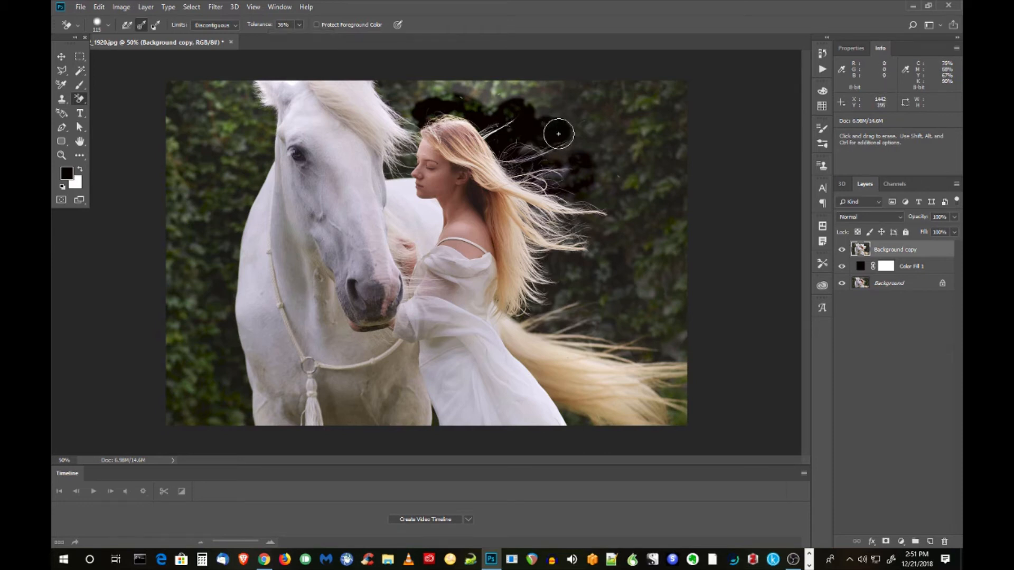
pyautogui.moveTo(575, 131)
pyautogui.mouseDown()
pyautogui.moveTo(579, 124)
pyautogui.moveTo(563, 158)
pyautogui.moveTo(572, 139)
pyautogui.mouseUp()
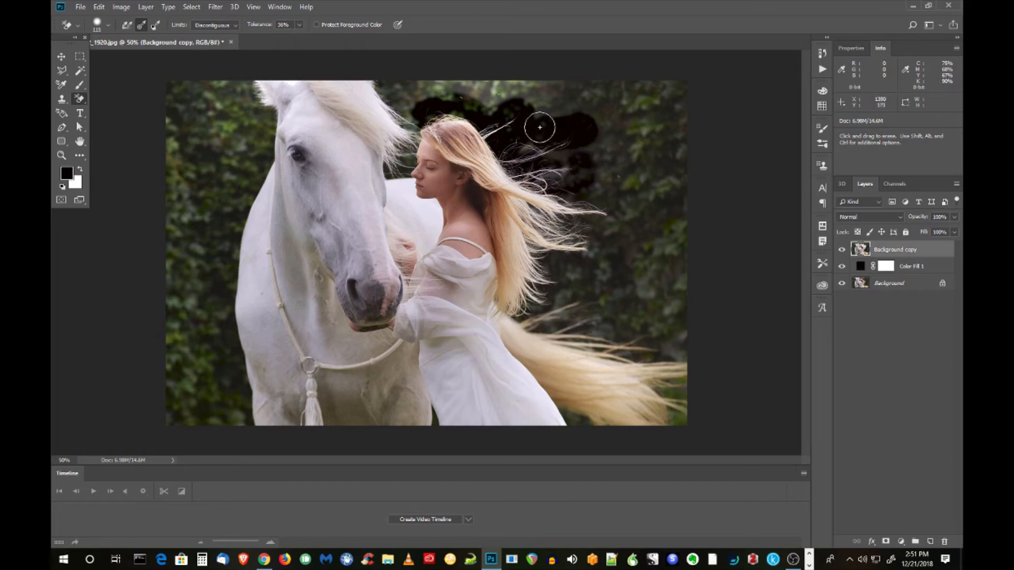
pyautogui.moveTo(570, 154)
pyautogui.mouseDown()
pyautogui.moveTo(553, 164)
pyautogui.moveTo(591, 159)
pyautogui.moveTo(538, 182)
pyautogui.moveTo(541, 197)
pyautogui.moveTo(551, 175)
pyautogui.moveTo(624, 176)
pyautogui.moveTo(604, 196)
pyautogui.moveTo(529, 154)
pyautogui.moveTo(564, 188)
pyautogui.moveTo(573, 182)
pyautogui.moveTo(556, 186)
pyautogui.moveTo(528, 167)
pyautogui.mouseUp()
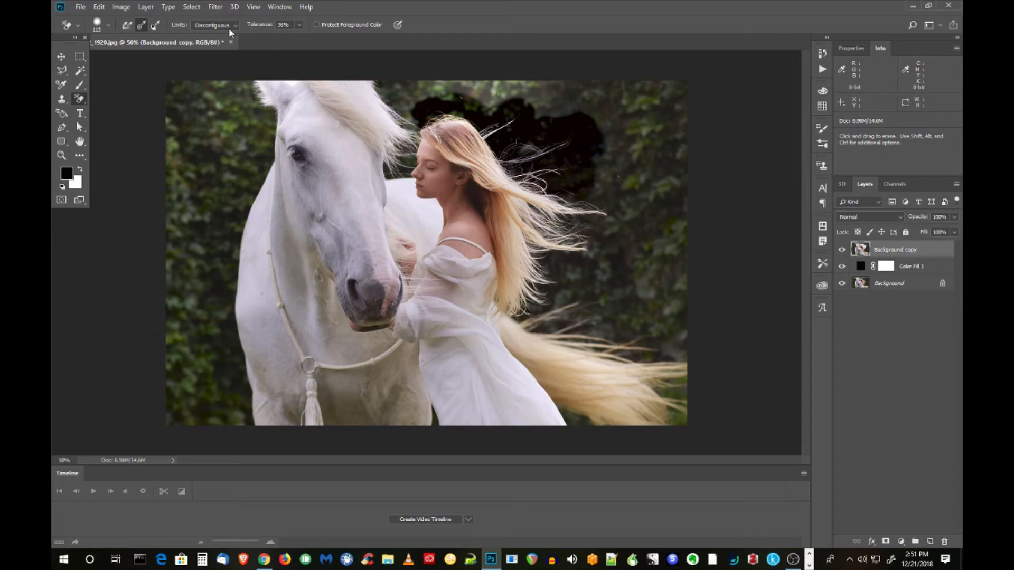
# - Erase the foliage around the tips of the woman's hair and below it towards the horse's tail
pyautogui.click(599, 196)
pyautogui.moveTo(599, 196)
pyautogui.mouseDown()
pyautogui.moveTo(624, 213)
pyautogui.moveTo(588, 184)
pyautogui.moveTo(602, 216)
pyautogui.moveTo(573, 233)
pyautogui.moveTo(578, 221)
pyautogui.moveTo(616, 226)
pyautogui.moveTo(622, 235)
pyautogui.moveTo(606, 236)
pyautogui.moveTo(590, 264)
pyautogui.moveTo(580, 236)
pyautogui.moveTo(626, 240)
pyautogui.moveTo(614, 262)
pyautogui.moveTo(558, 258)
pyautogui.mouseUp()
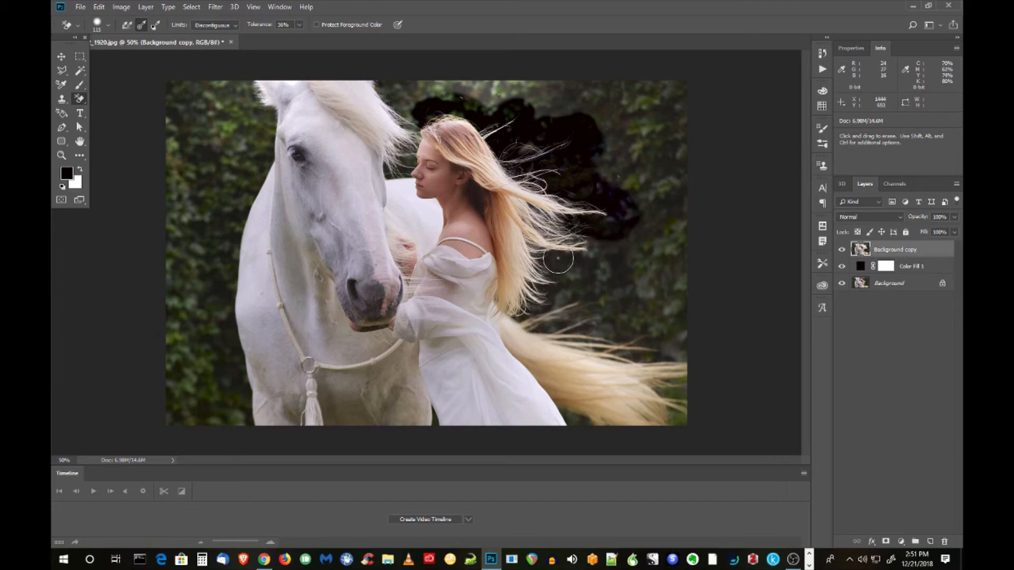
pyautogui.moveTo(559, 258)
pyautogui.mouseDown()
pyautogui.moveTo(607, 276)
pyautogui.moveTo(552, 263)
pyautogui.moveTo(641, 260)
pyautogui.moveTo(586, 240)
pyautogui.moveTo(645, 246)
pyautogui.moveTo(593, 255)
pyautogui.moveTo(611, 252)
pyautogui.moveTo(616, 268)
pyautogui.moveTo(566, 278)
pyautogui.mouseUp()
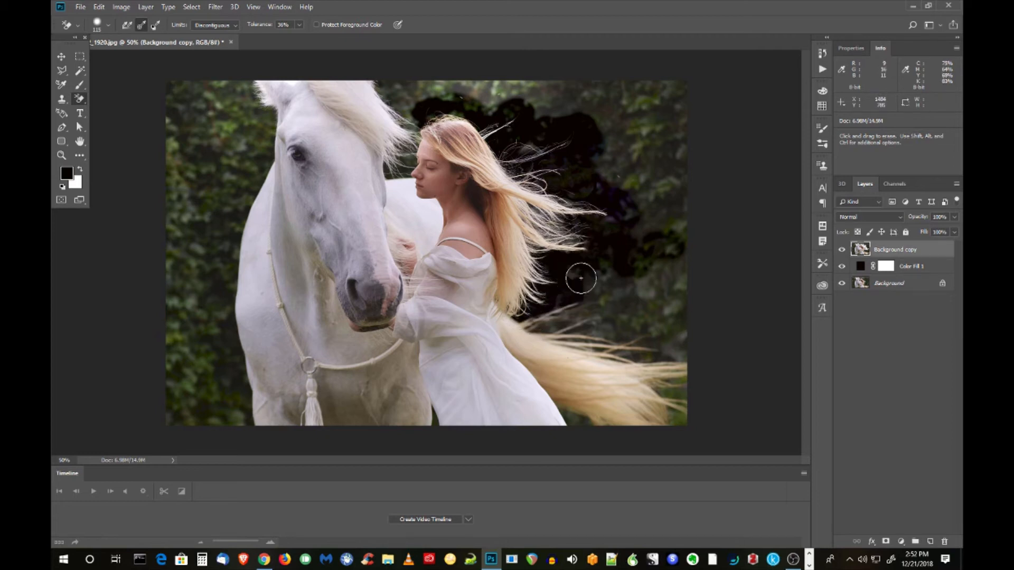
pyautogui.moveTo(581, 279)
pyautogui.mouseDown()
pyautogui.moveTo(517, 265)
pyautogui.moveTo(554, 263)
pyautogui.mouseUp()
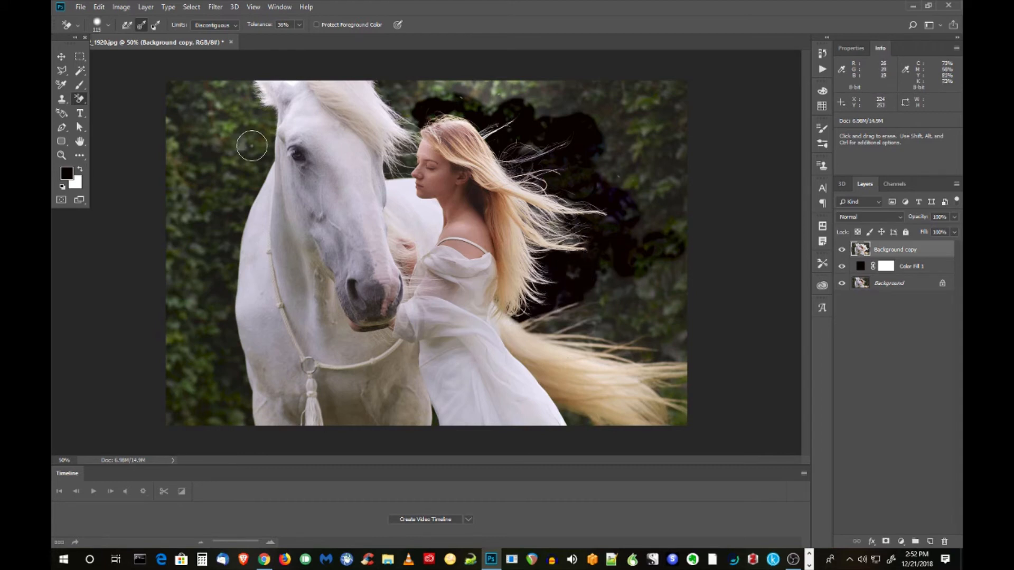
# - Raise the Background Eraser tolerance to 100% and erase leftover foliage from beside the hair across to above the woman's head
pyautogui.click(142, 25)
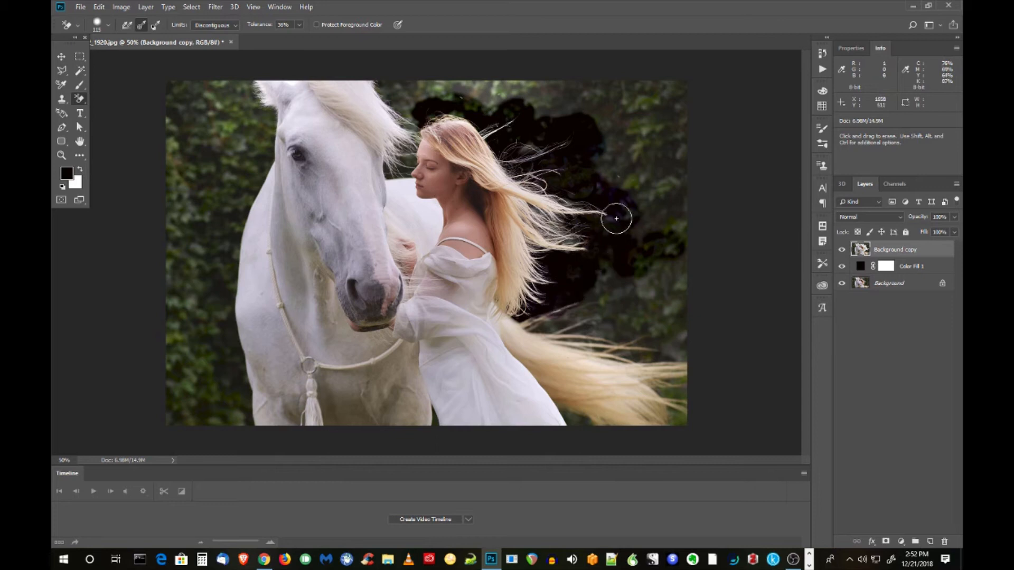
pyautogui.click(300, 25)
pyautogui.moveTo(295, 38); pyautogui.dragTo(298, 39)
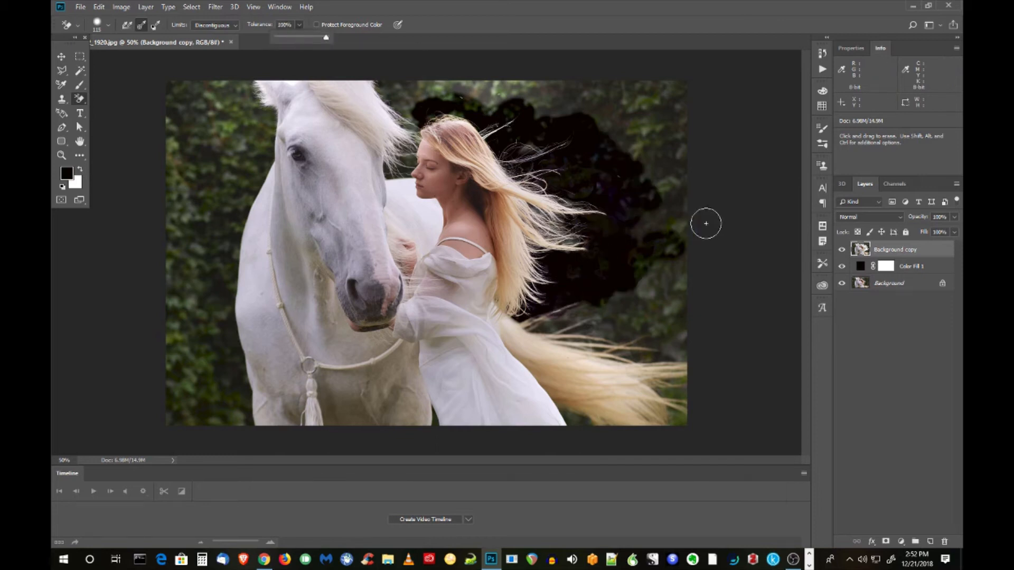
pyautogui.click(601, 152)
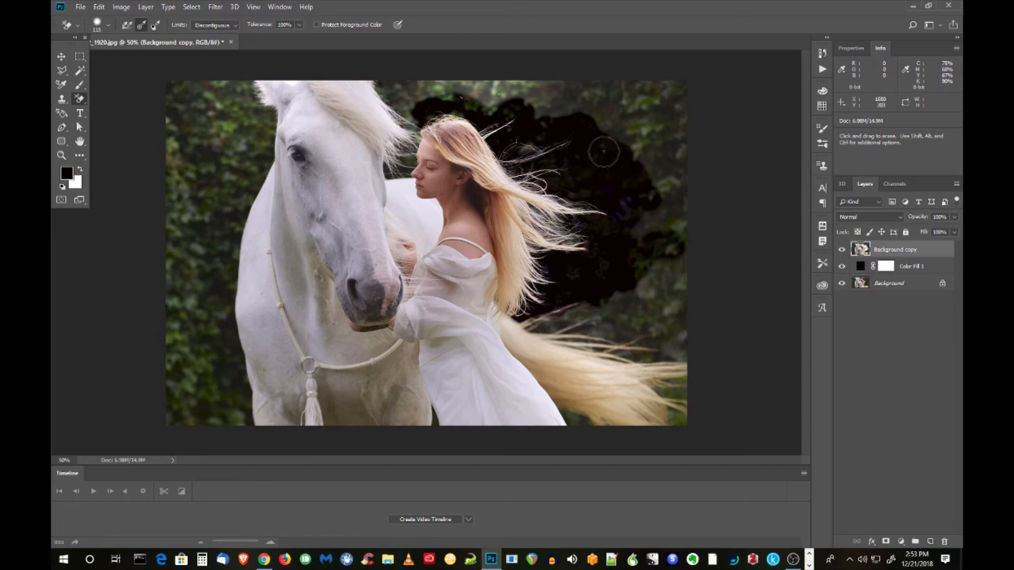
pyautogui.moveTo(602, 149)
pyautogui.mouseDown()
pyautogui.moveTo(642, 212)
pyautogui.moveTo(634, 218)
pyautogui.moveTo(632, 207)
pyautogui.moveTo(628, 226)
pyautogui.moveTo(660, 238)
pyautogui.moveTo(641, 272)
pyautogui.moveTo(647, 241)
pyautogui.moveTo(661, 283)
pyautogui.moveTo(639, 246)
pyautogui.moveTo(645, 280)
pyautogui.moveTo(649, 229)
pyautogui.moveTo(677, 275)
pyautogui.moveTo(645, 146)
pyautogui.moveTo(621, 125)
pyautogui.moveTo(641, 165)
pyautogui.moveTo(596, 122)
pyautogui.moveTo(613, 152)
pyautogui.moveTo(543, 119)
pyautogui.moveTo(419, 93)
pyautogui.moveTo(569, 116)
pyautogui.moveTo(537, 111)
pyautogui.moveTo(528, 92)
pyautogui.moveTo(482, 97)
pyautogui.moveTo(492, 111)
pyautogui.moveTo(492, 87)
pyautogui.moveTo(400, 103)
pyautogui.mouseUp()
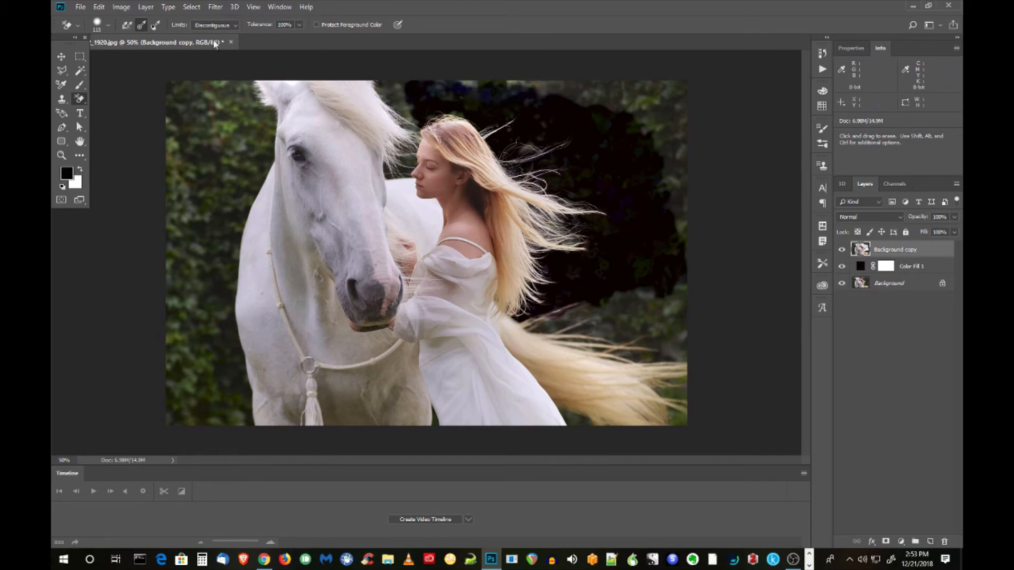
# - Set the Background Eraser tolerance to 42% and erase the foliage between the horse's mane and the woman's head
pyautogui.click(299, 25)
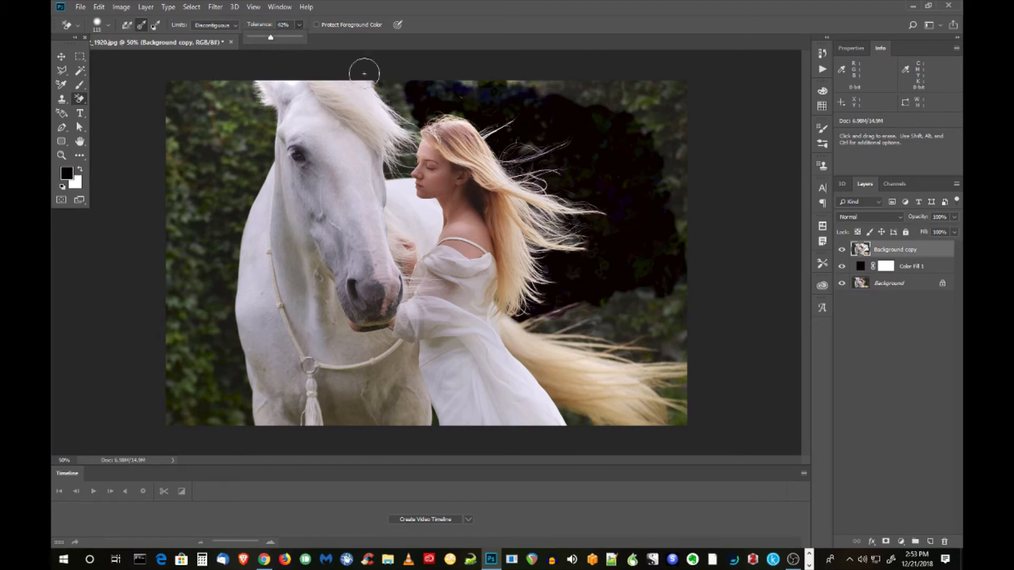
pyautogui.moveTo(388, 90)
pyautogui.mouseDown()
pyautogui.moveTo(411, 113)
pyautogui.moveTo(398, 86)
pyautogui.moveTo(411, 117)
pyautogui.mouseUp()
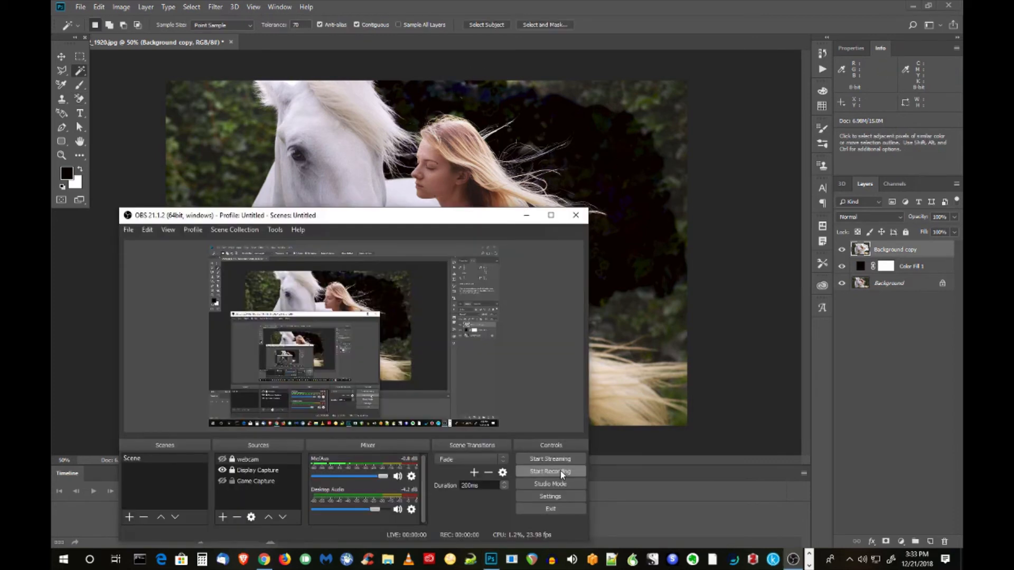
# - Return to Photoshop and select the foliage along the photo's right edge with the Magic Wand at tolerance 40
pyautogui.click(689, 440)
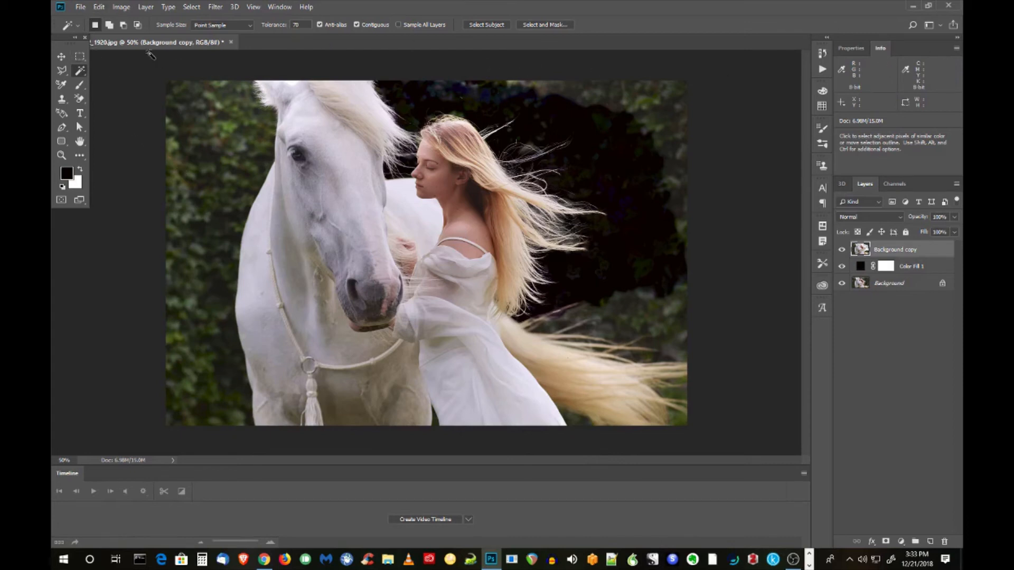
pyautogui.rightClick(80, 71)
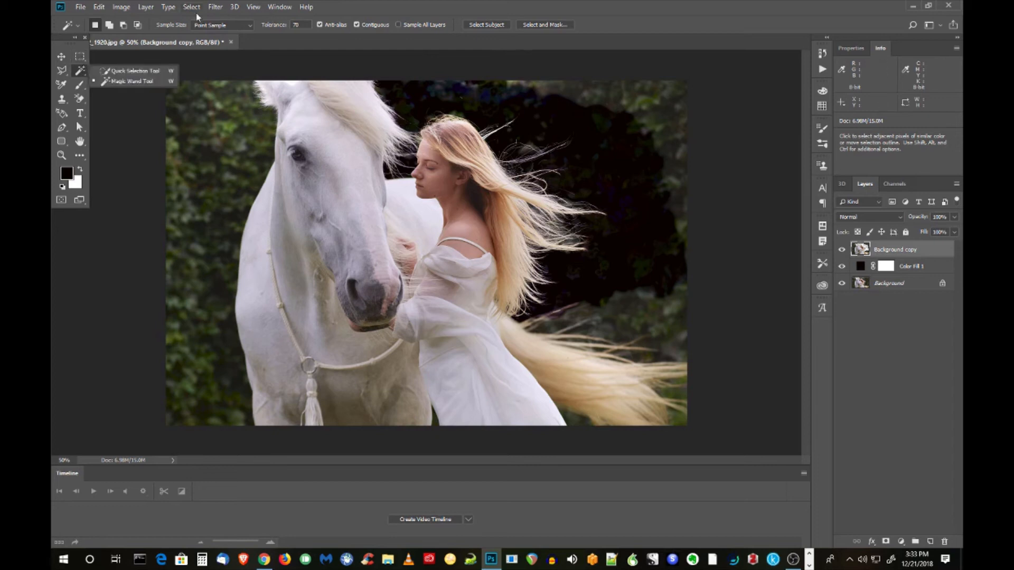
pyautogui.click(298, 23)
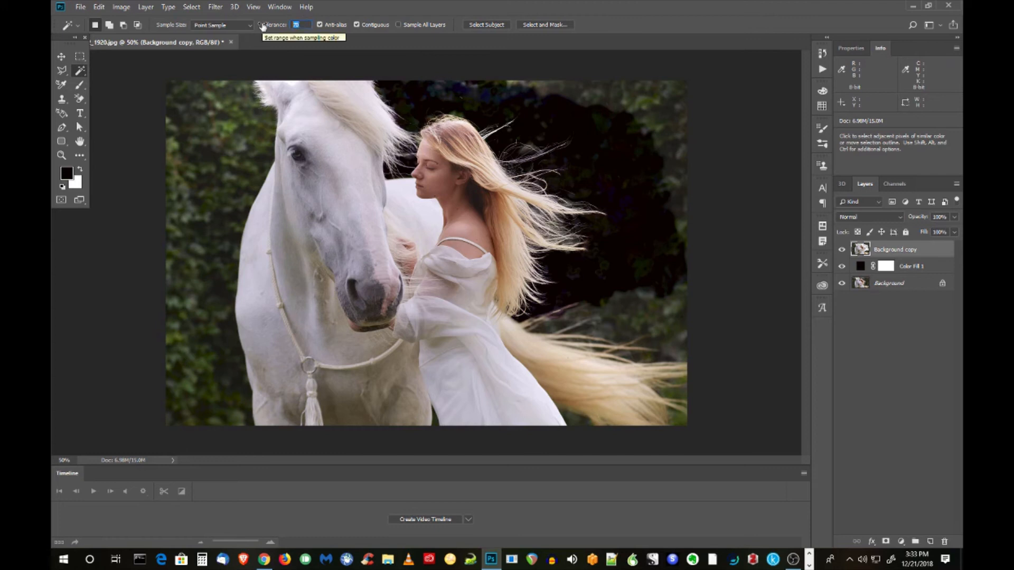
pyautogui.write('40')
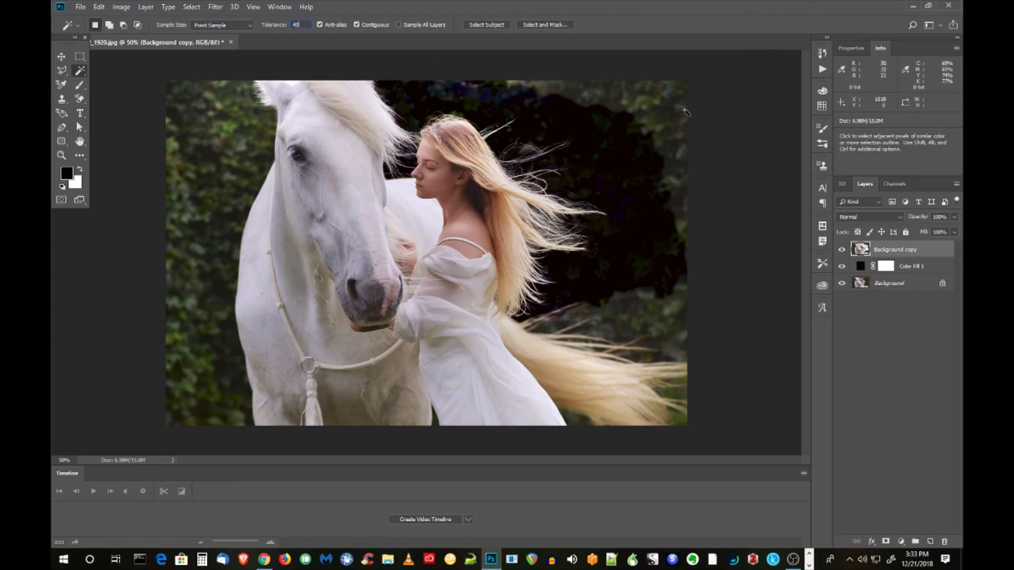
pyautogui.click(674, 96)
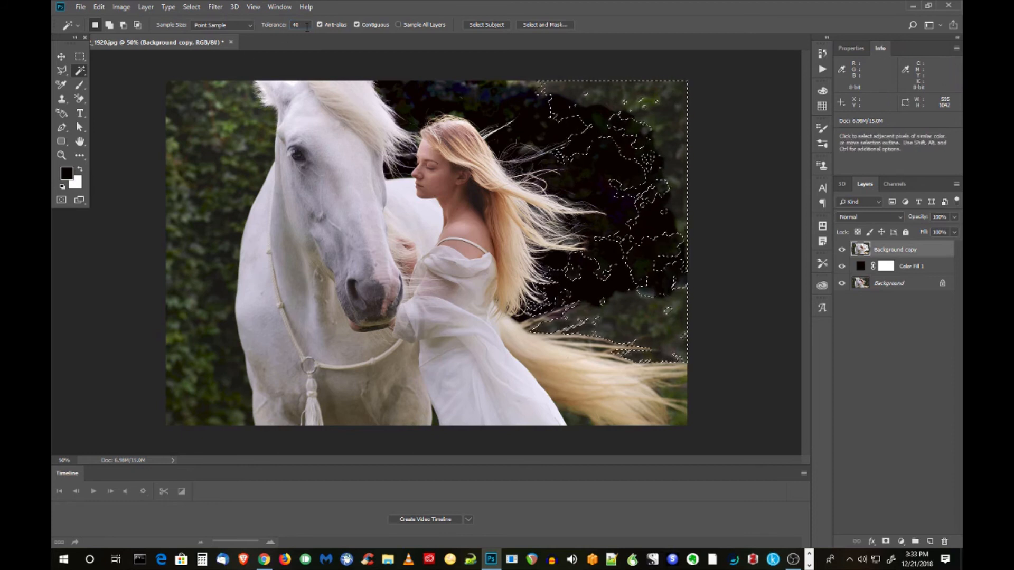
# - Set the Magic Wand tolerance to 35 and delete the foliage area to the left of the horse
pyautogui.click(275, 27)
pyautogui.write('35')
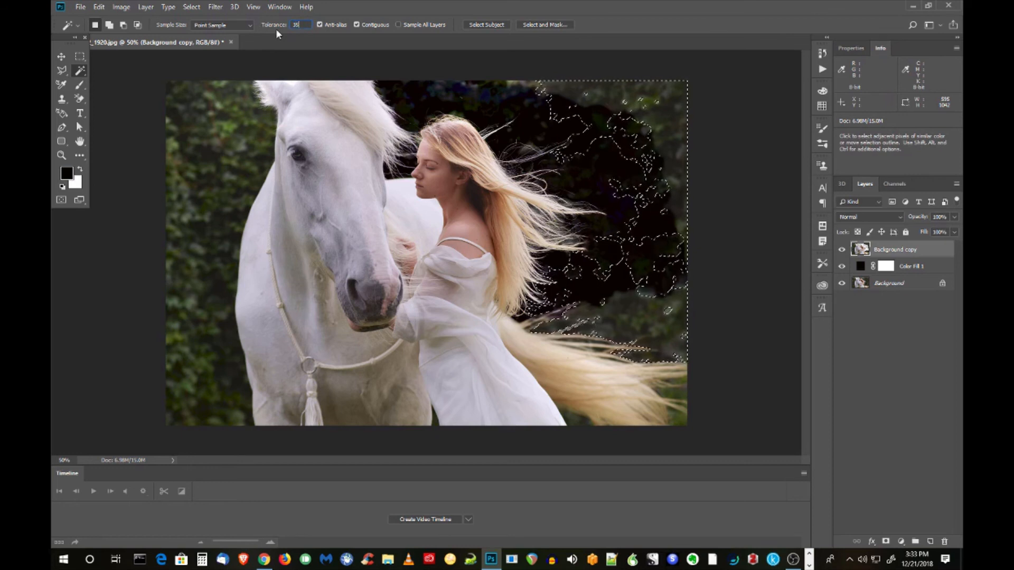
pyautogui.click(195, 113)
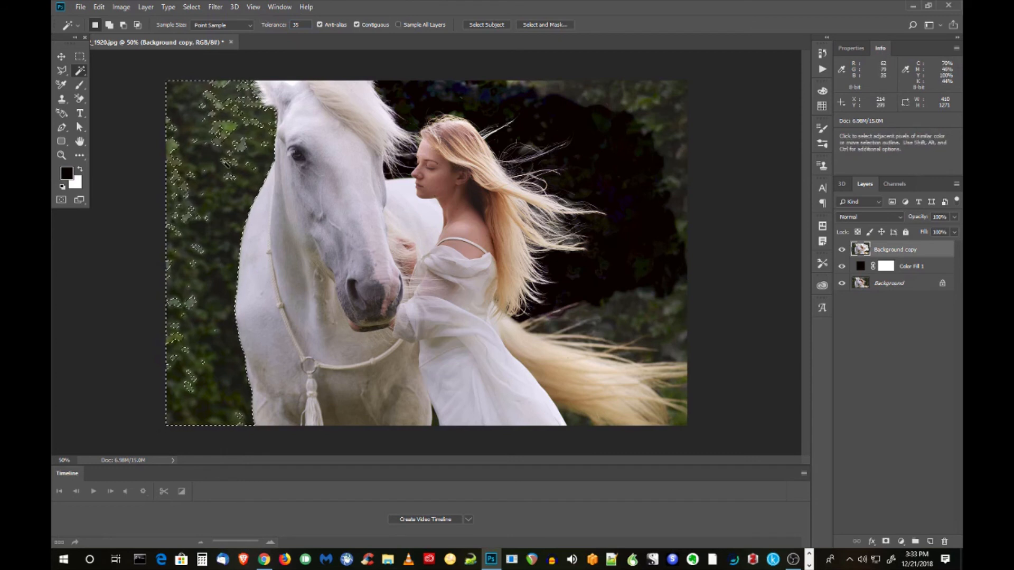
pyautogui.press('Delete')
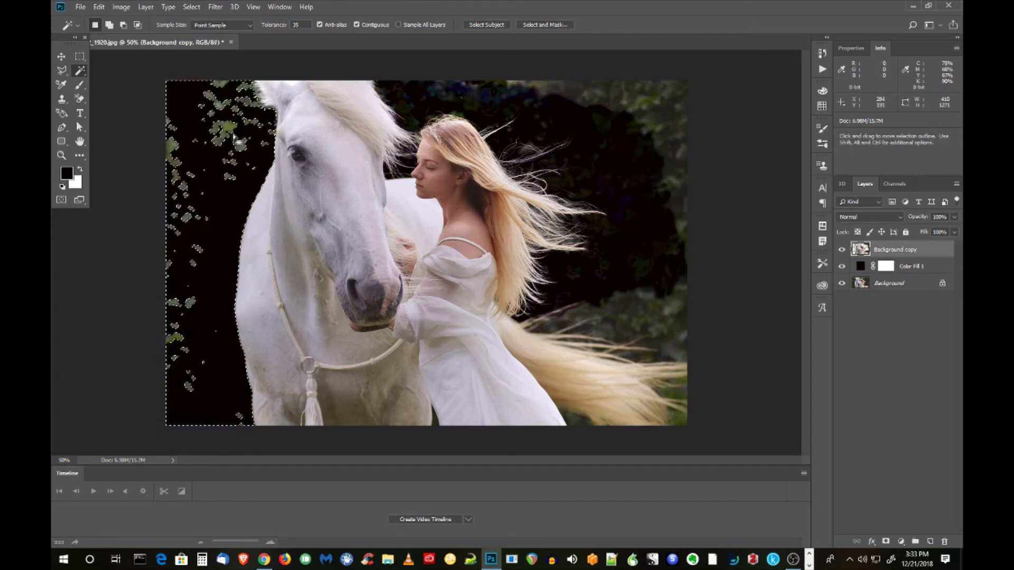
# - Clear the selection and erase the leftover leaf specks left of the horse with the Background Eraser at 42% tolerance
pyautogui.click(225, 130)
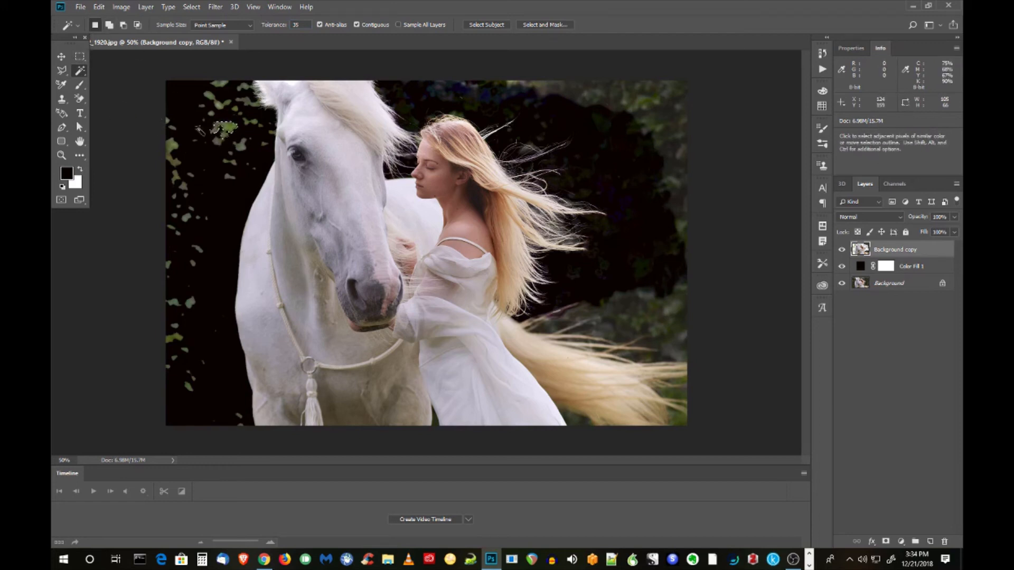
pyautogui.click(80, 100)
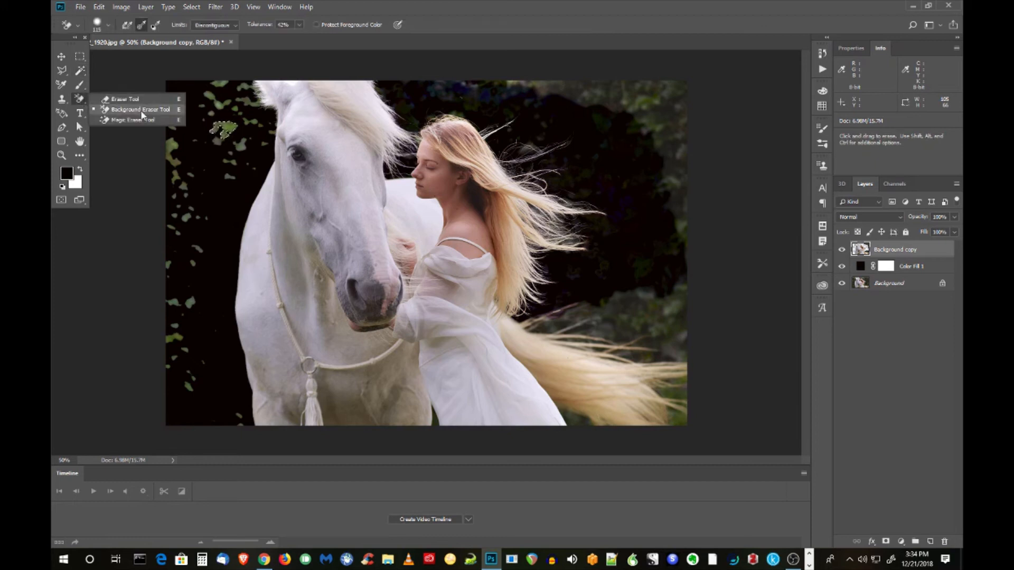
pyautogui.click(79, 56)
pyautogui.click(173, 91)
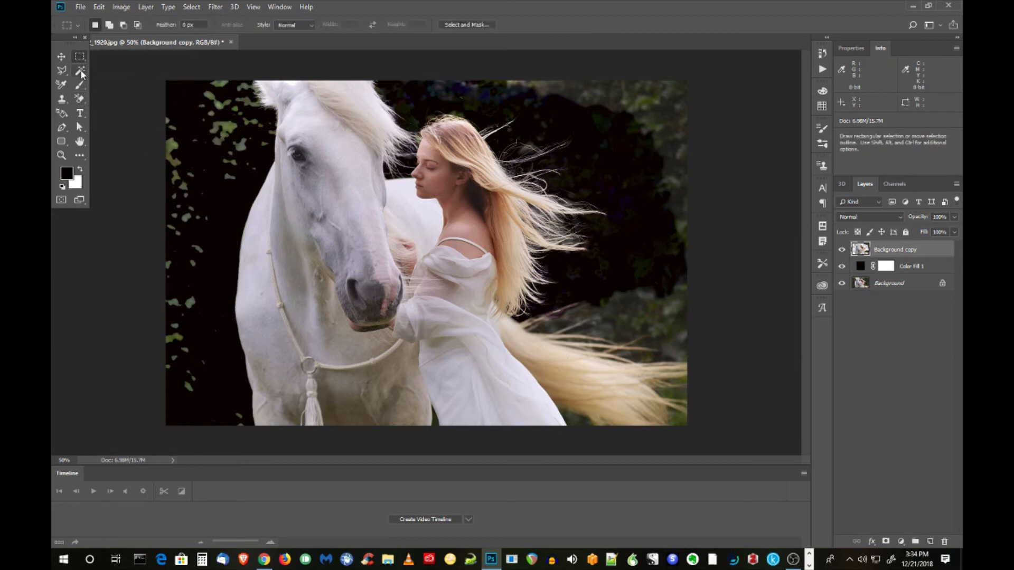
pyautogui.click(80, 99)
pyautogui.click(136, 110)
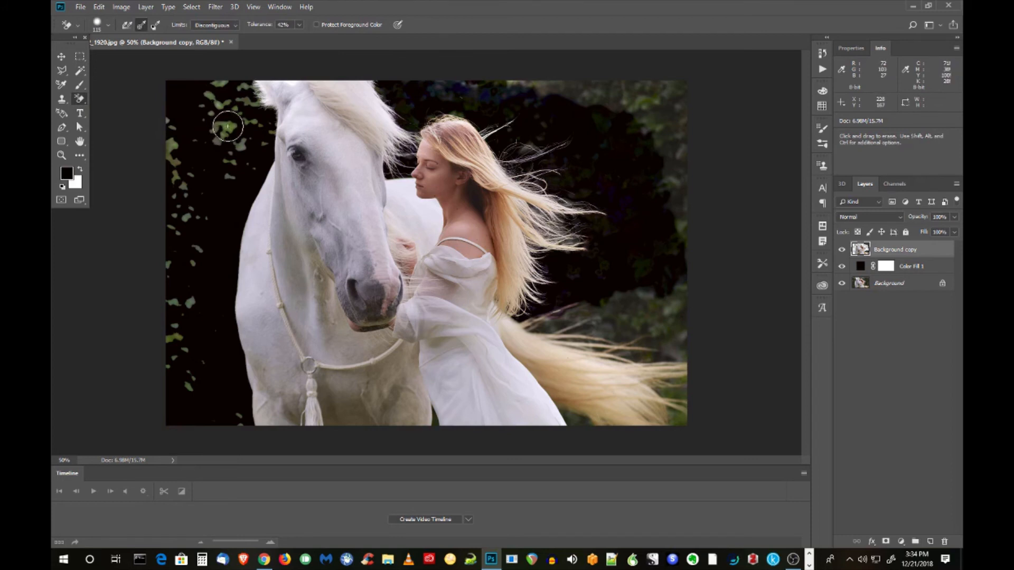
pyautogui.moveTo(228, 127)
pyautogui.mouseDown()
pyautogui.moveTo(240, 149)
pyautogui.moveTo(240, 141)
pyautogui.moveTo(227, 170)
pyautogui.moveTo(197, 120)
pyautogui.moveTo(225, 154)
pyautogui.moveTo(212, 93)
pyautogui.moveTo(226, 98)
pyautogui.moveTo(220, 126)
pyautogui.moveTo(214, 104)
pyautogui.moveTo(207, 137)
pyautogui.moveTo(217, 111)
pyautogui.moveTo(183, 142)
pyautogui.moveTo(171, 144)
pyautogui.moveTo(169, 125)
pyautogui.moveTo(174, 188)
pyautogui.moveTo(167, 158)
pyautogui.moveTo(202, 185)
pyautogui.moveTo(196, 214)
pyautogui.moveTo(171, 216)
pyautogui.moveTo(193, 217)
pyautogui.moveTo(205, 261)
pyautogui.moveTo(175, 263)
pyautogui.moveTo(178, 286)
pyautogui.moveTo(166, 274)
pyautogui.moveTo(192, 316)
pyautogui.moveTo(179, 298)
pyautogui.moveTo(182, 307)
pyautogui.moveTo(193, 297)
pyautogui.moveTo(164, 309)
pyautogui.moveTo(180, 303)
pyautogui.moveTo(189, 280)
pyautogui.moveTo(177, 259)
pyautogui.moveTo(178, 336)
pyautogui.mouseUp()
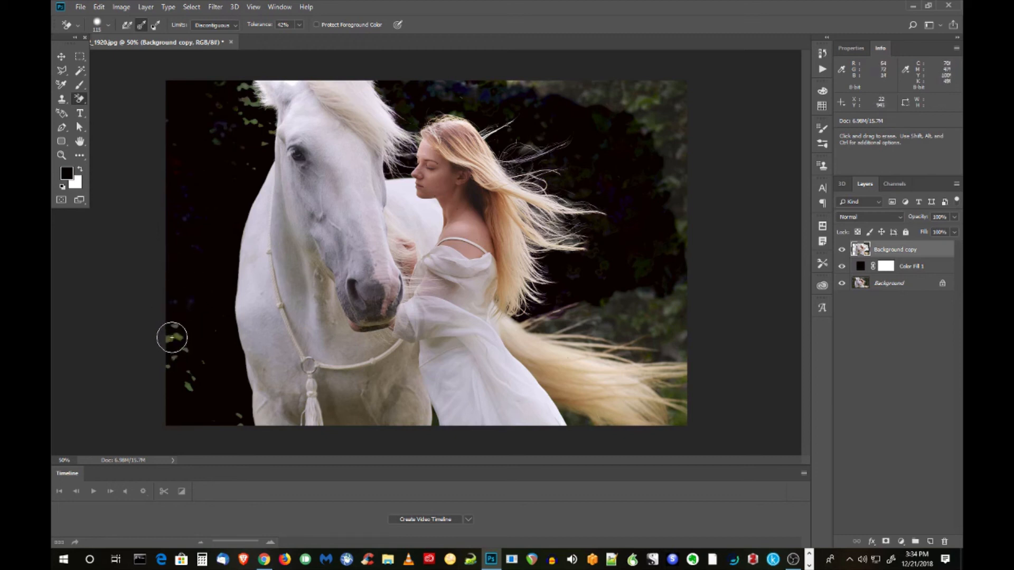
pyautogui.moveTo(176, 325); pyautogui.dragTo(194, 324)
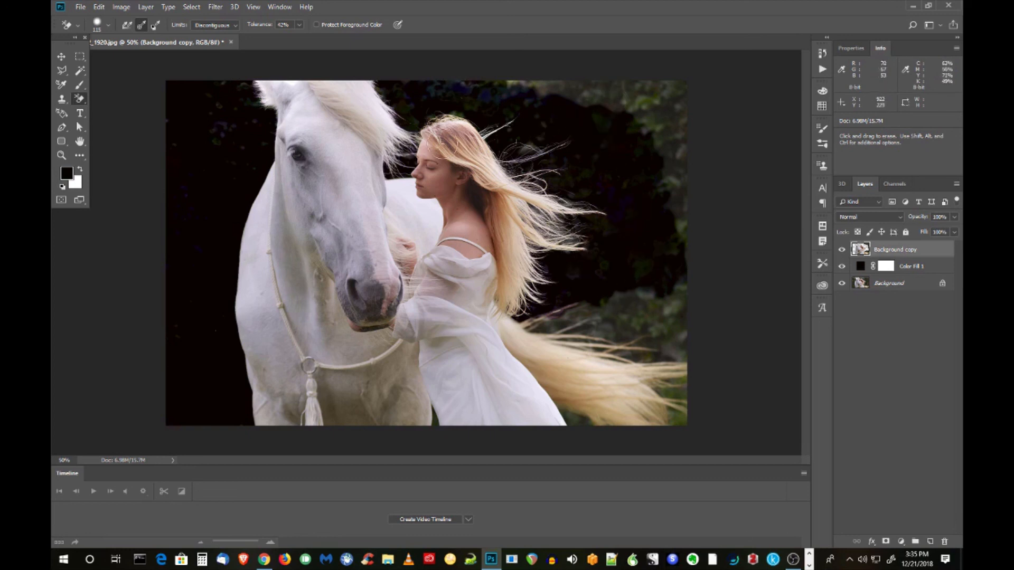
# - Fill a rectangular strip about 1022 by 94 px along the photo's top edge above the woman with the black foreground color, then deselect
pyautogui.click(82, 61)
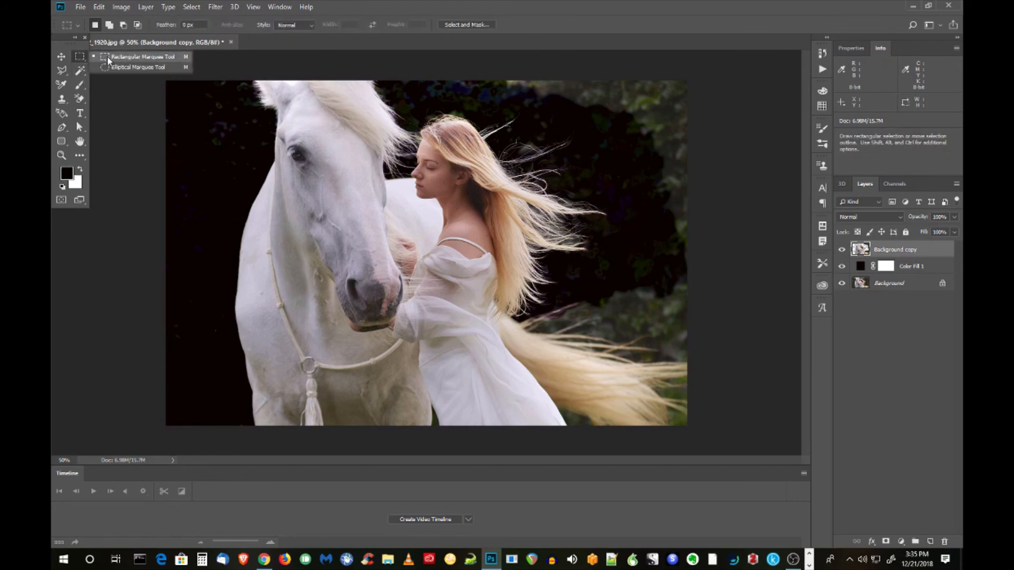
pyautogui.moveTo(409, 73); pyautogui.dragTo(687, 105)
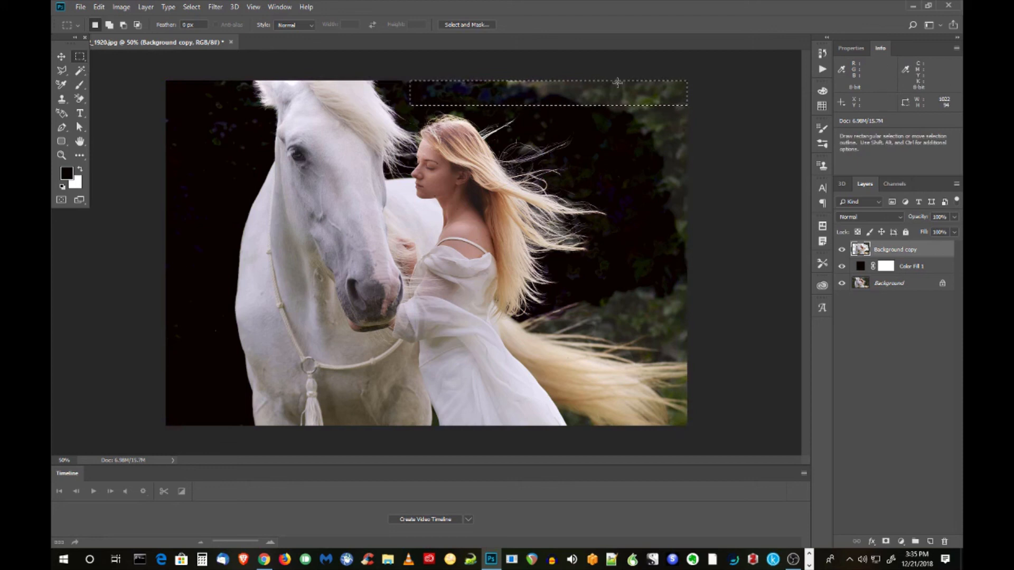
pyautogui.rightClick(613, 95)
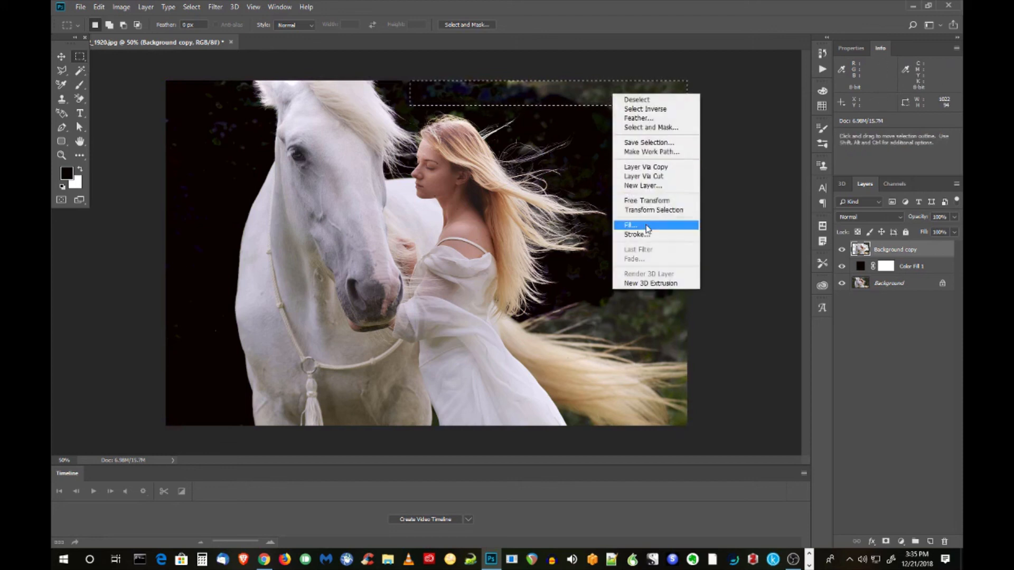
pyautogui.click(632, 226)
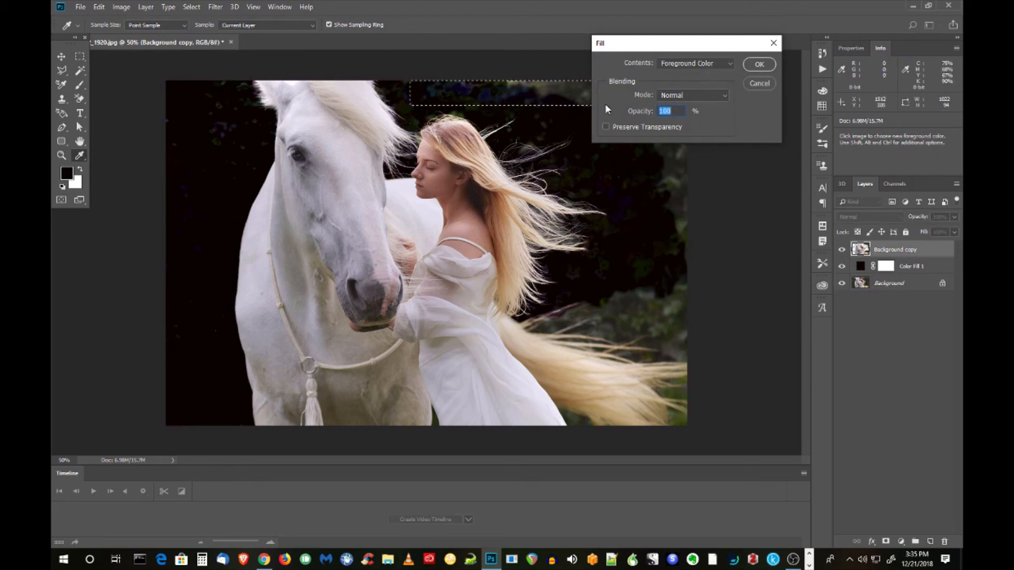
pyautogui.click(760, 64)
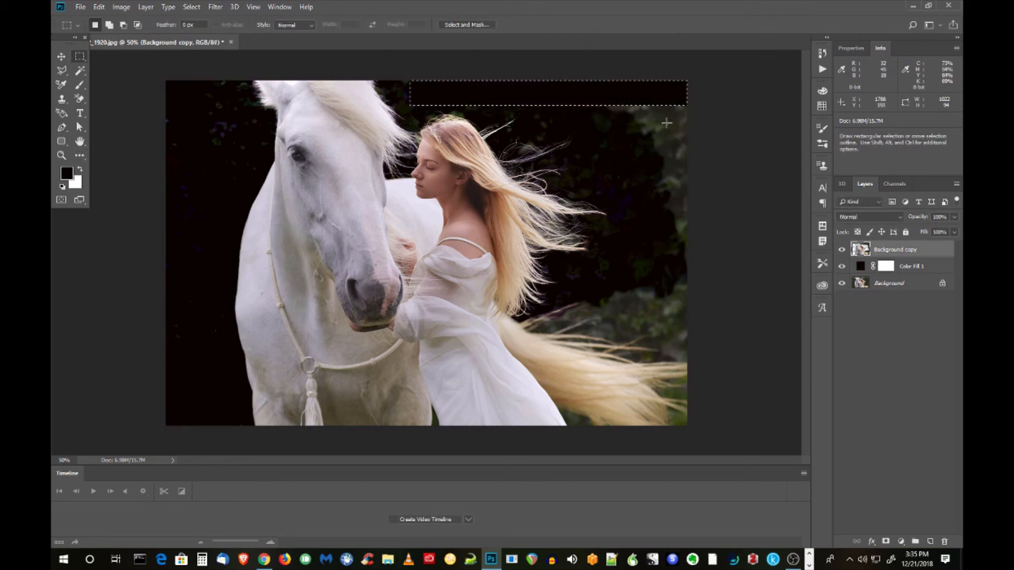
pyautogui.hotkey('ctrl', 'd')
# - Fill a rectangle about 348 by 400 px in the photo's upper-right corner with the black foreground color and deselect it
pyautogui.moveTo(593, 74); pyautogui.dragTo(706, 189)
pyautogui.rightClick(671, 158)
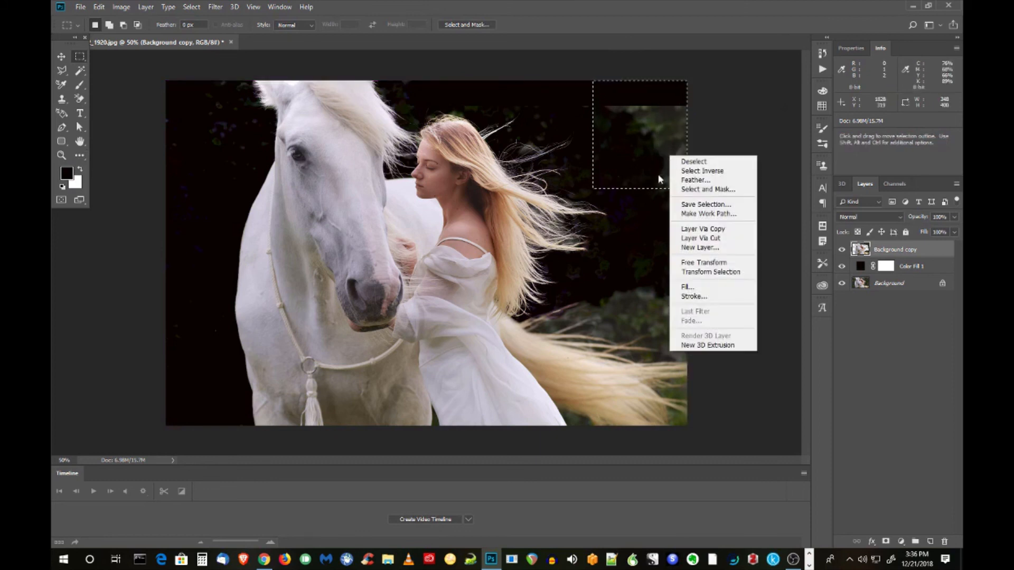
pyautogui.click(687, 287)
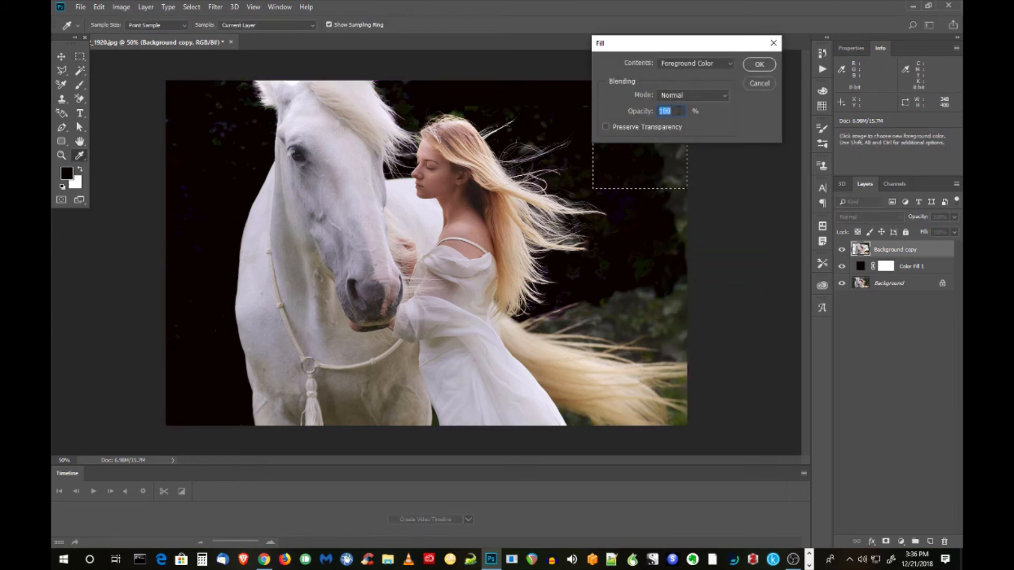
pyautogui.click(760, 64)
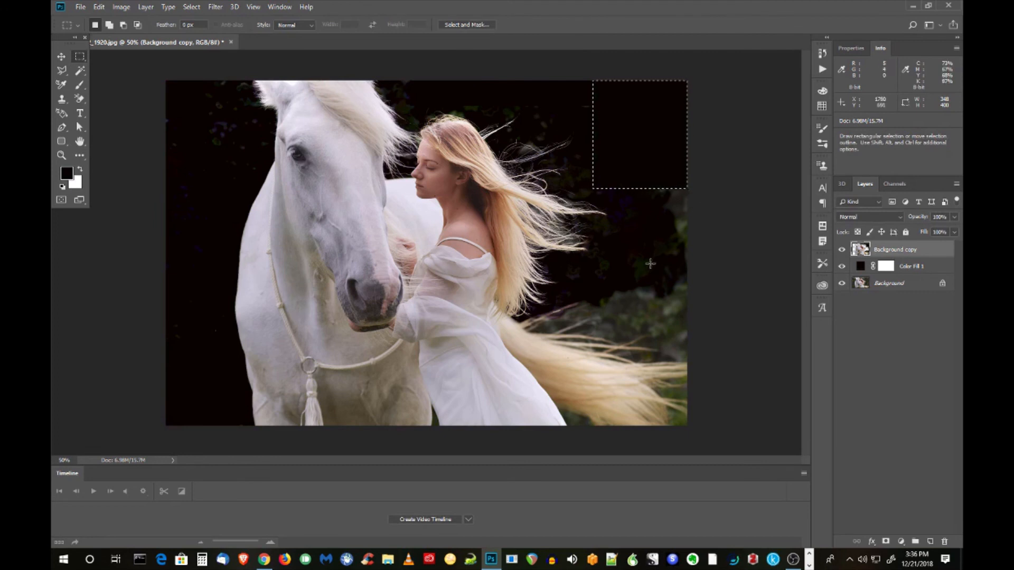
pyautogui.hotkey('ctrl', 'd')
# - Fill a rectangle about 260 px wide along the photo's right edge above the horse's tail with the black foreground color and deselect it
pyautogui.moveTo(616, 165); pyautogui.dragTo(714, 320)
pyautogui.rightClick(668, 277)
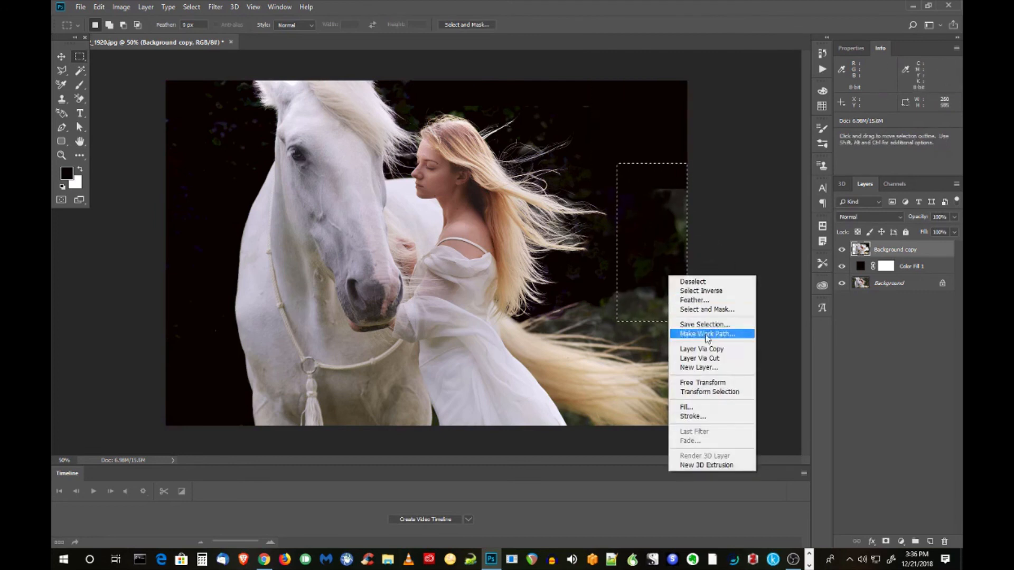
pyautogui.click(702, 409)
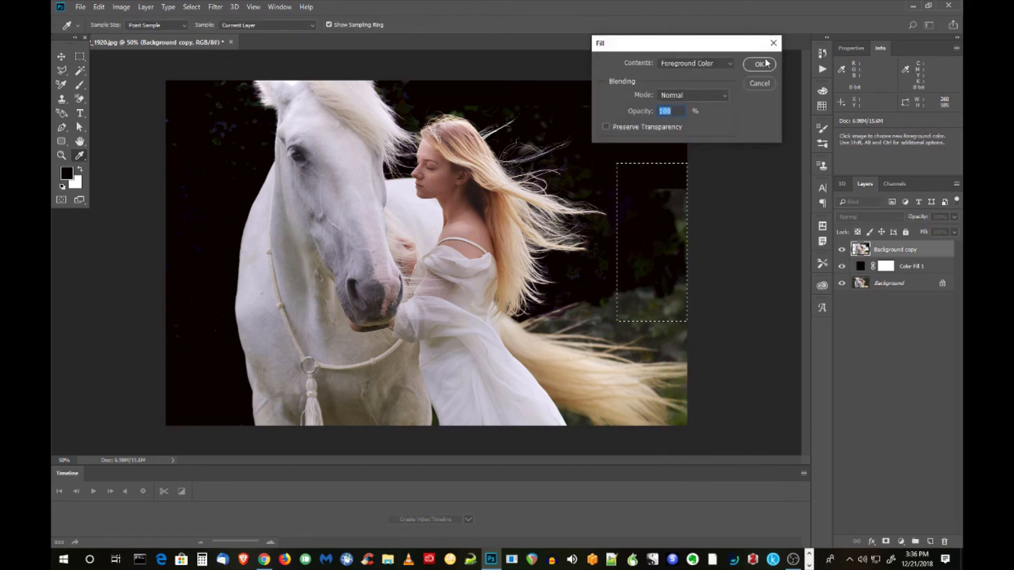
pyautogui.click(759, 64)
pyautogui.press('m')
pyautogui.hotkey('ctrl', 'd')
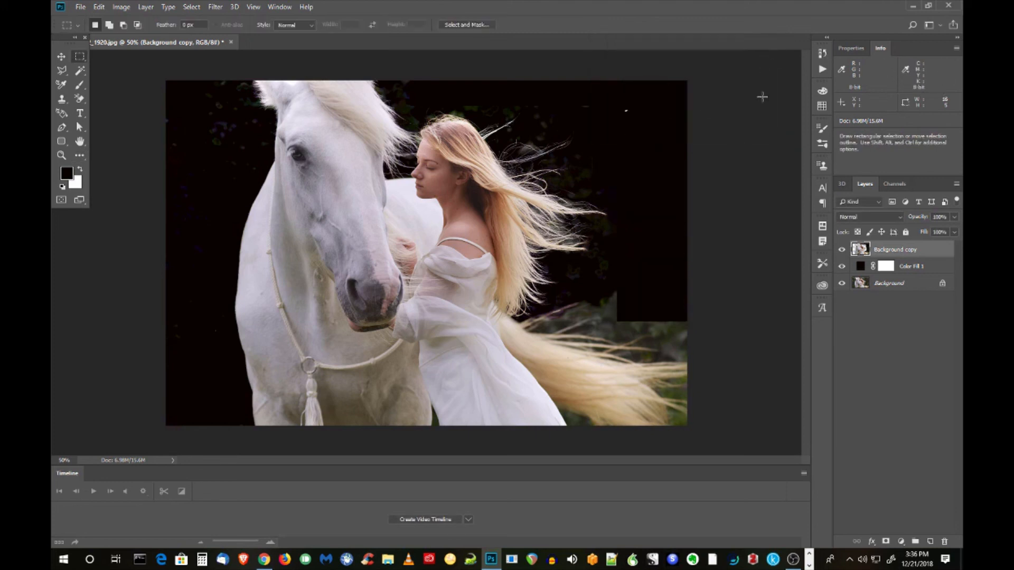